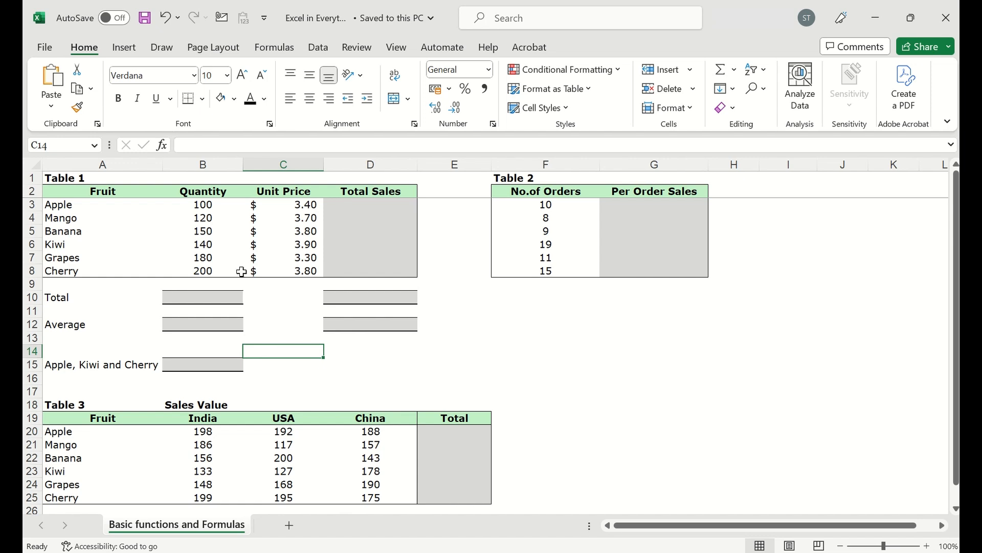
Total Table 1's quantities in cell B10 with AutoSum over B3:B9
{"action": "left_click", "coordinate": [205, 297]}
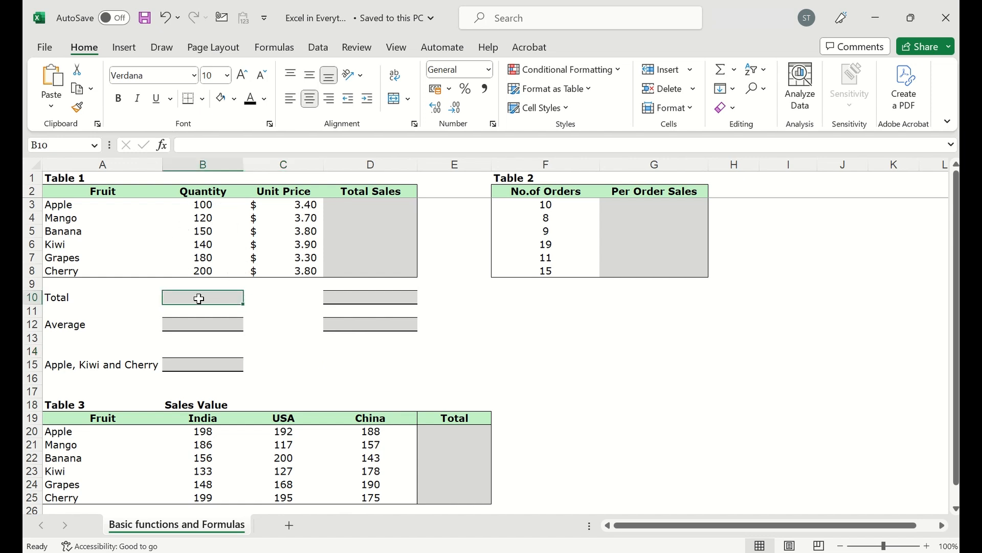
{"action": "key", "text": "alt+equal"}
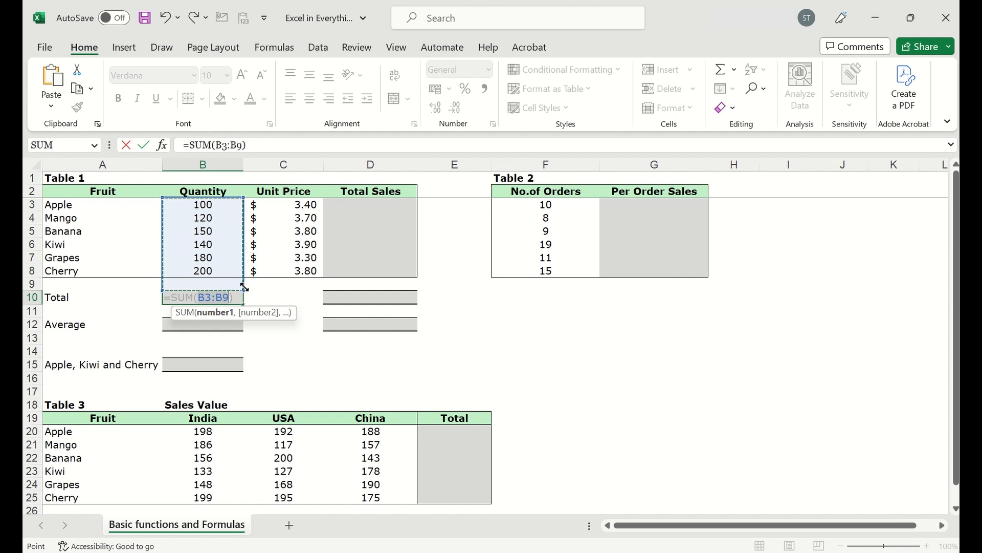
{"action": "key", "text": "Return"}
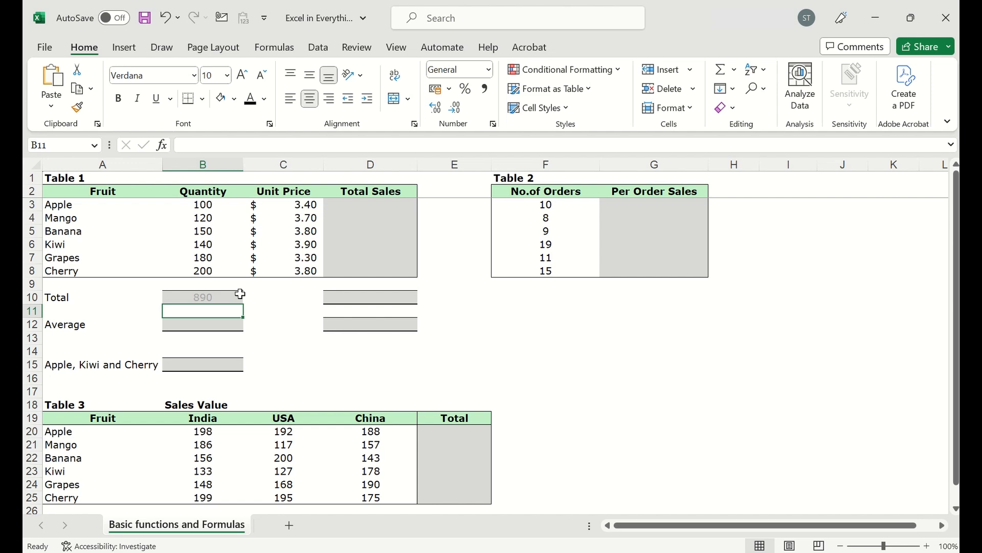
{"action": "left_click", "coordinate": [229, 297]}
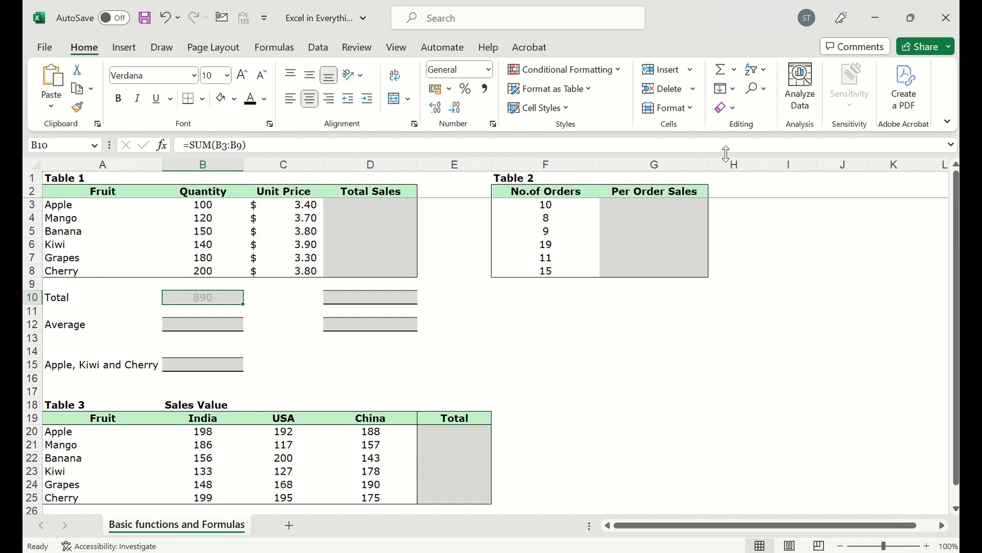
{"action": "left_click", "coordinate": [723, 71]}
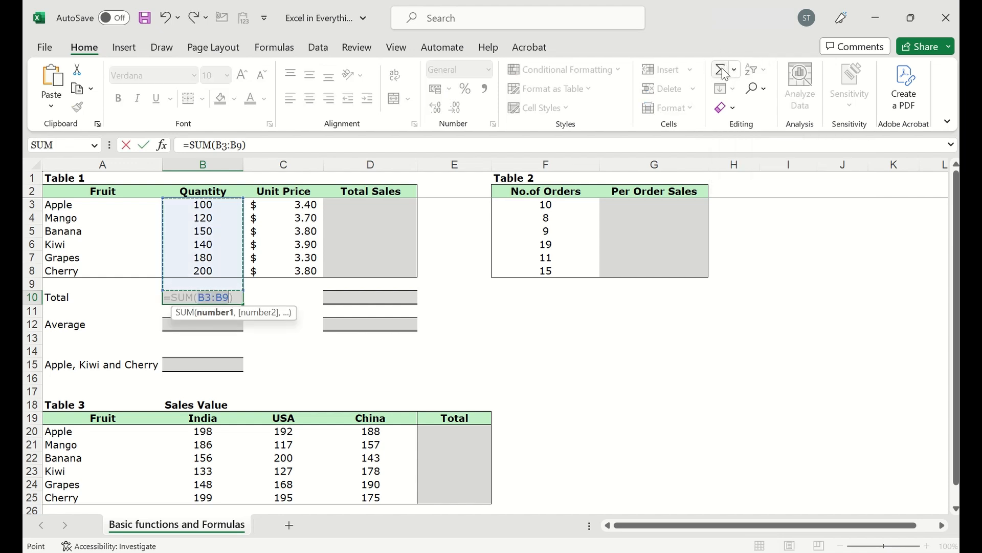
{"action": "left_click", "coordinate": [724, 71]}
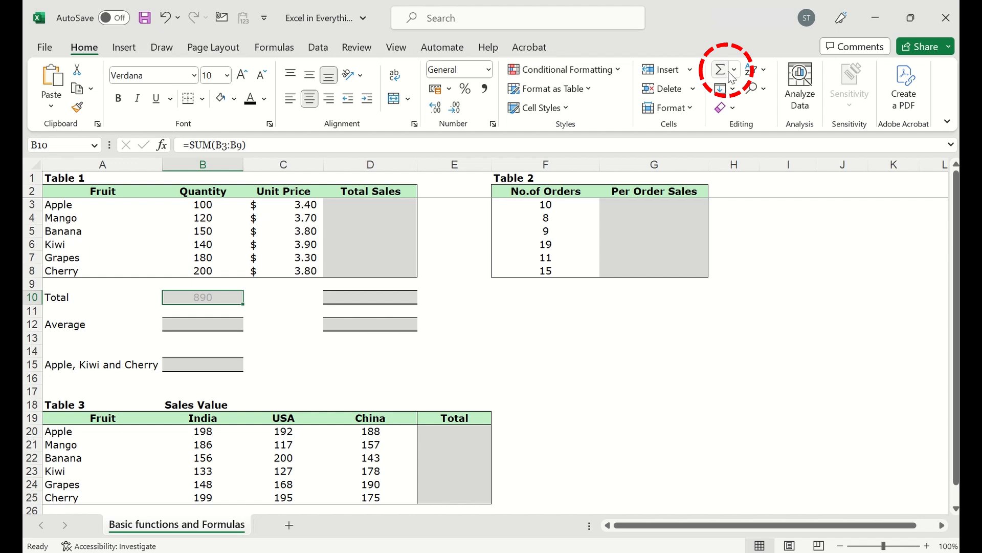
Replace the formula in B10 with the maximum quantity, =MAX(B3:B9)
{"action": "left_click", "coordinate": [735, 73]}
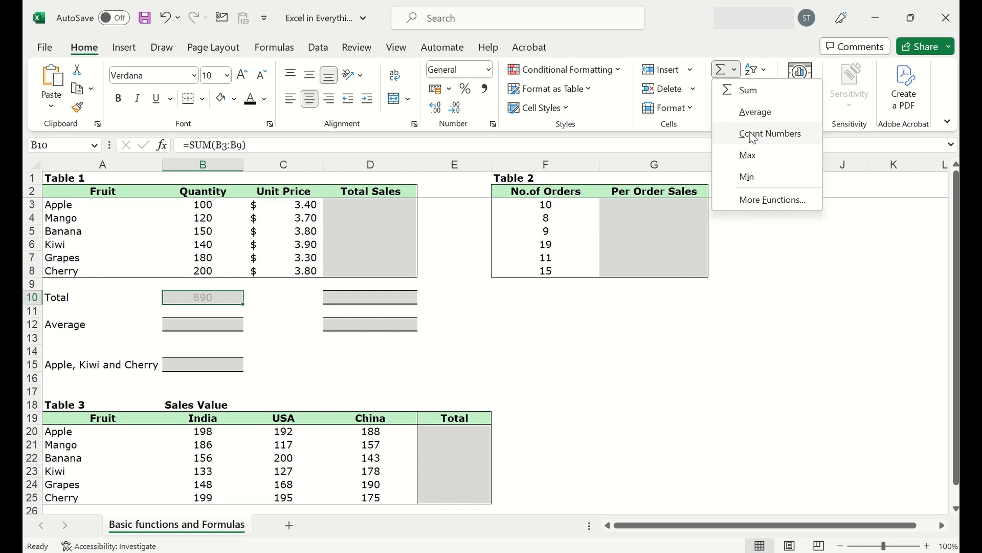
{"action": "left_click", "coordinate": [767, 159]}
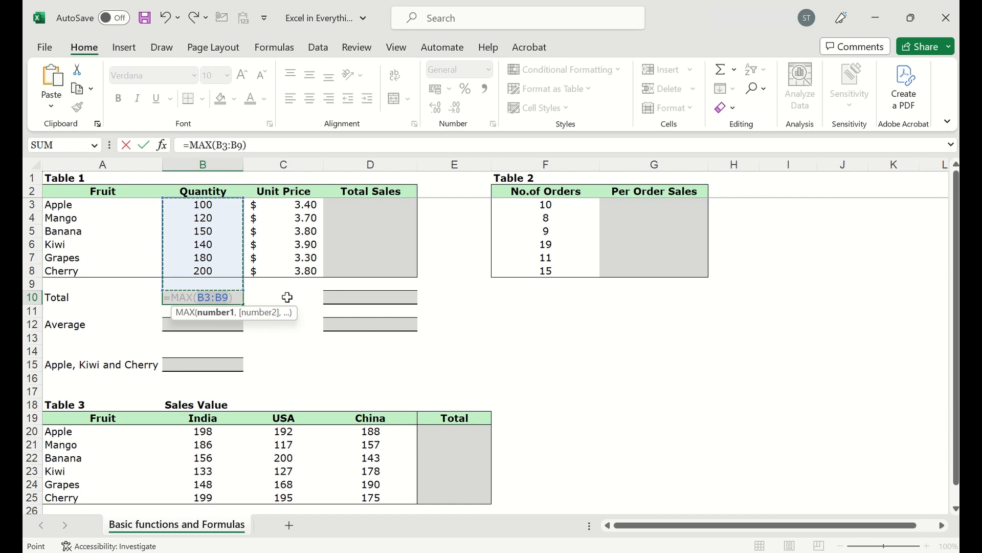
{"action": "key", "text": "Return"}
Replace the formula in B10 with the minimum quantity, =MIN(B3:B9)
{"action": "left_click", "coordinate": [226, 297]}
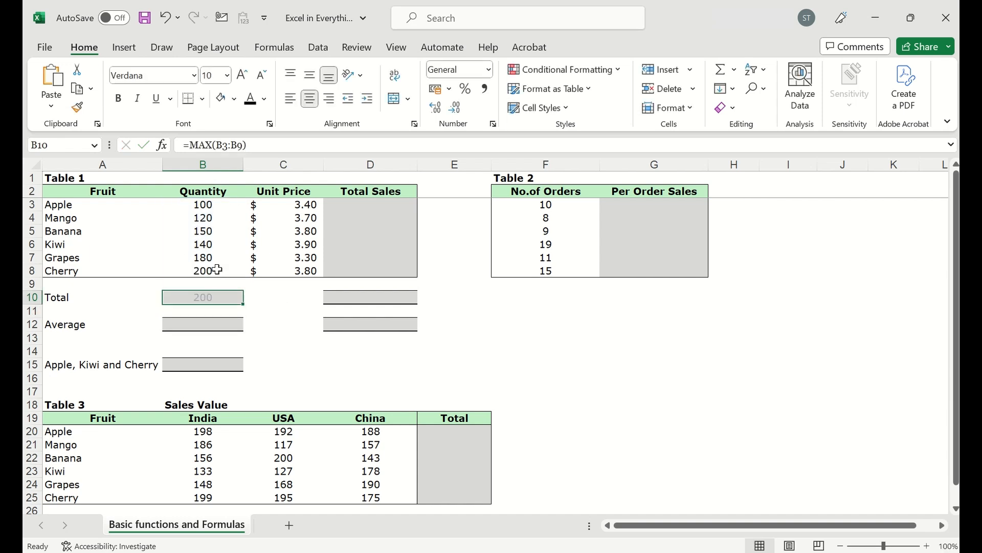
{"action": "left_click", "coordinate": [735, 73]}
{"action": "left_click", "coordinate": [748, 176]}
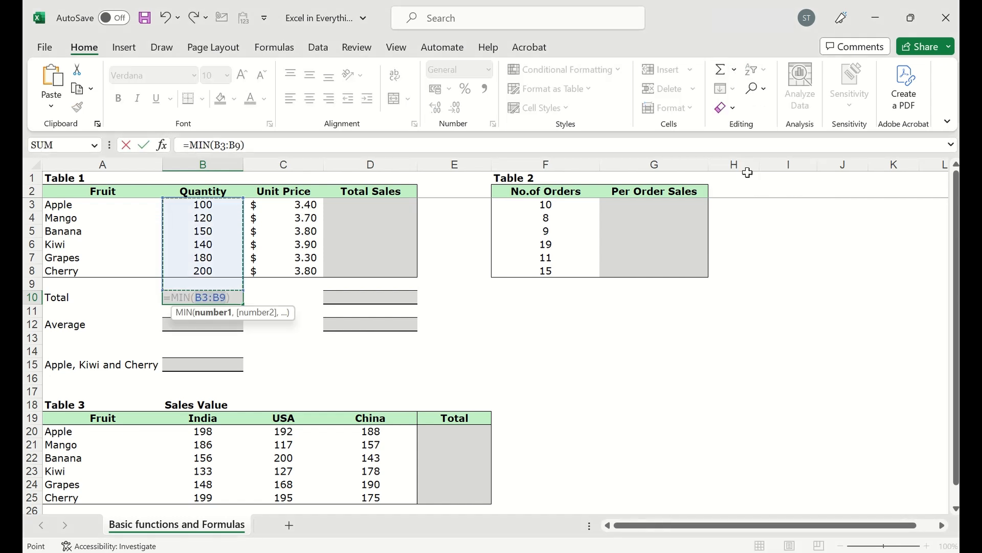
{"action": "key", "text": "Return"}
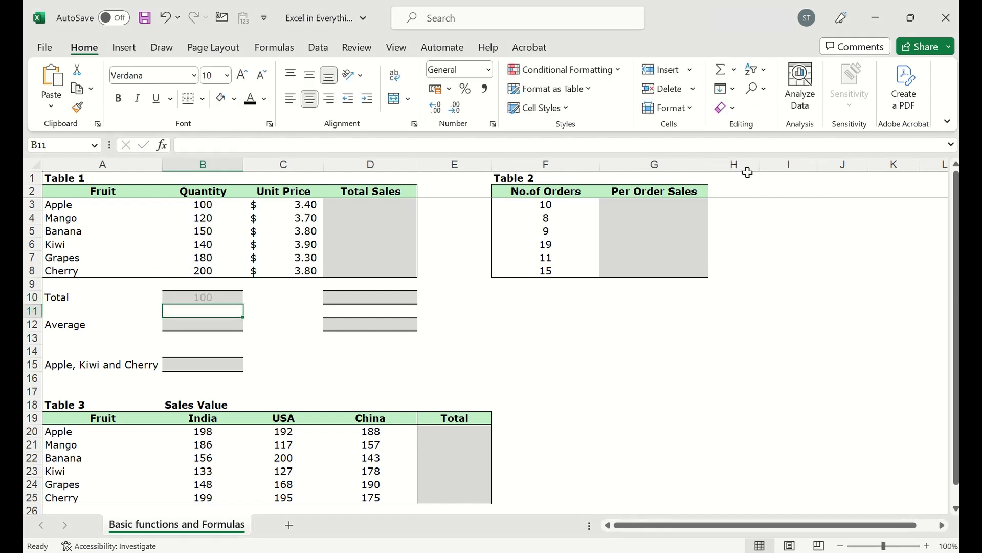
Replace the formula in B10 with the average quantity, =AVERAGE(B3:B9)
{"action": "left_click", "coordinate": [229, 293]}
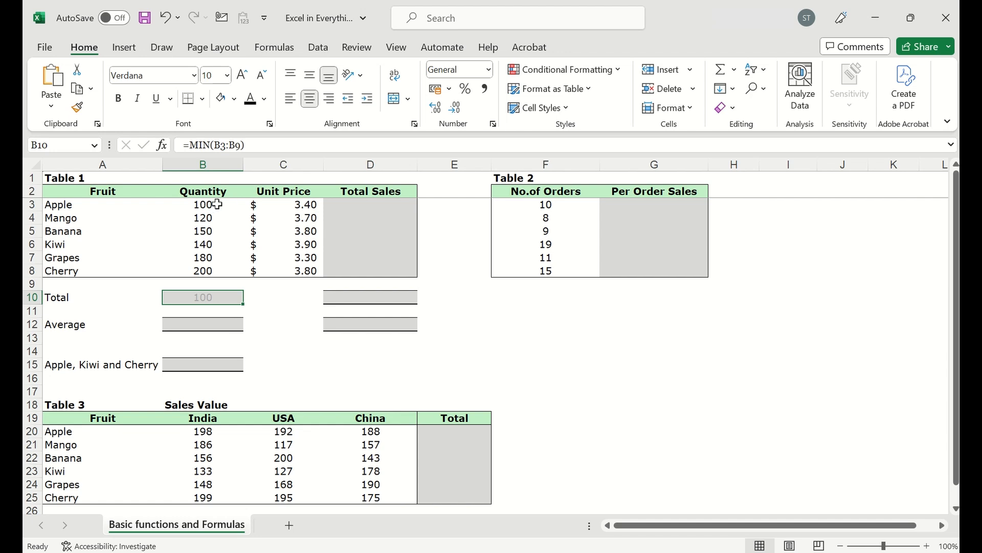
{"action": "left_click", "coordinate": [735, 69]}
{"action": "left_click", "coordinate": [742, 110]}
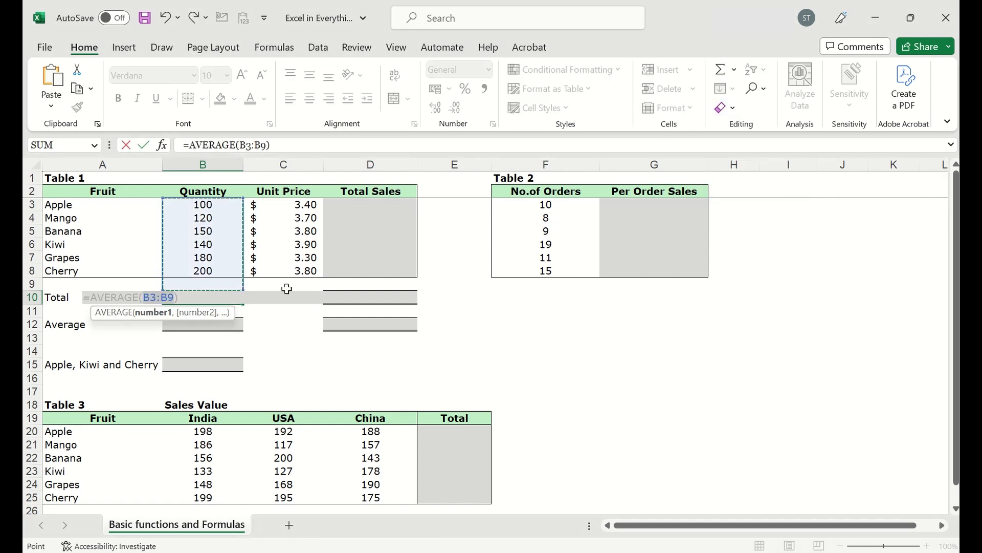
Restore the quantity total in B10 as =SUM(B3:B9)
{"action": "left_click", "coordinate": [206, 294]}
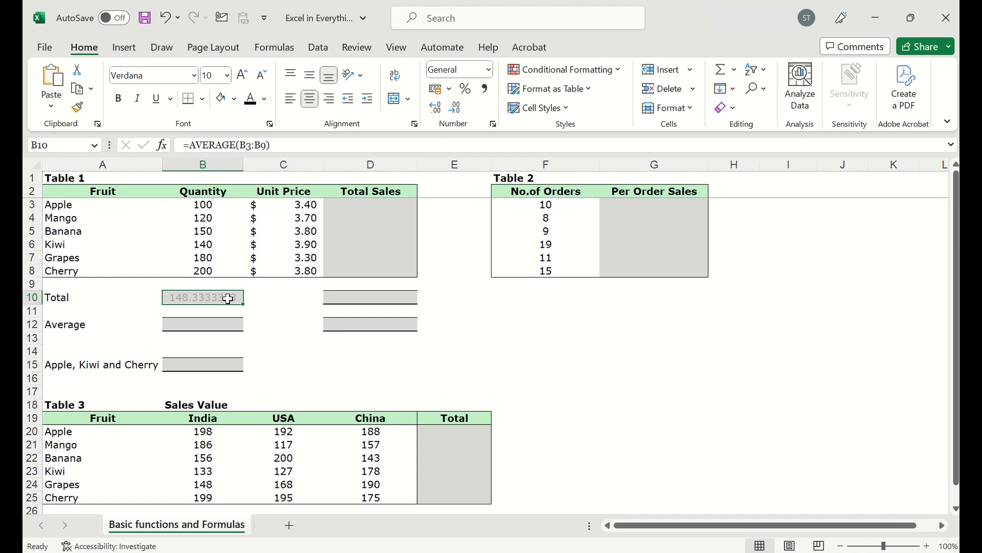
{"action": "left_click", "coordinate": [721, 70]}
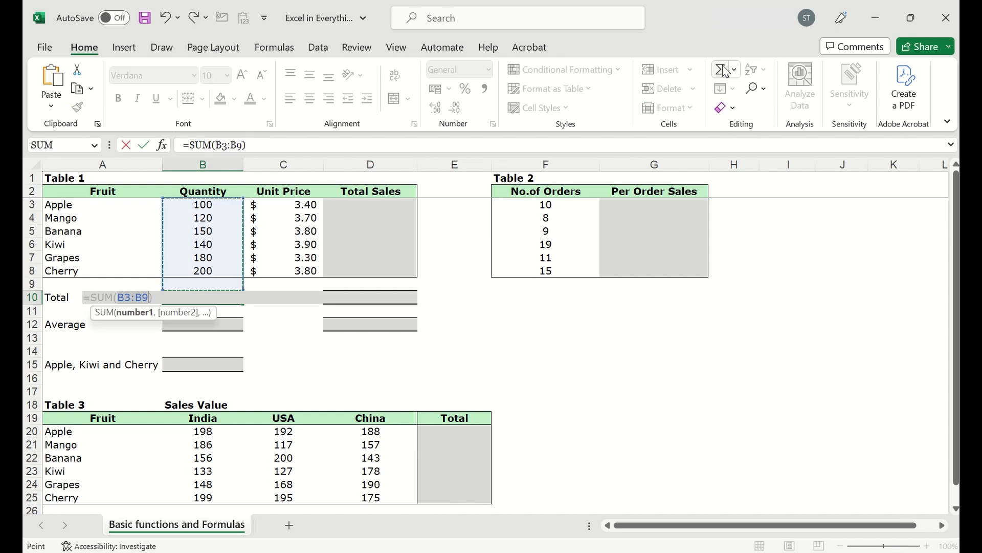
Calculate the average quantity in B12 with AutoSum's Average function, setting its range to B3:B8
{"action": "left_click", "coordinate": [223, 322]}
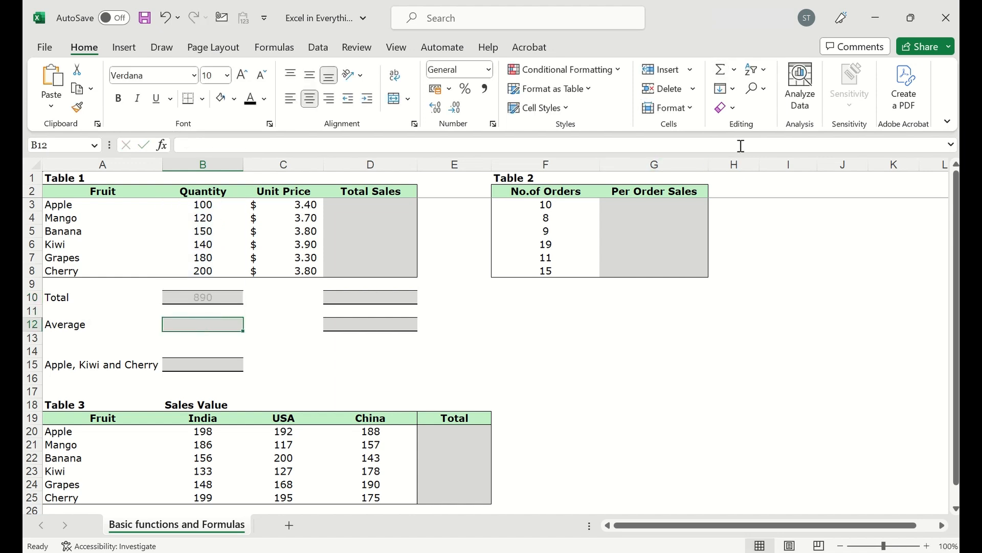
{"action": "left_click", "coordinate": [737, 71]}
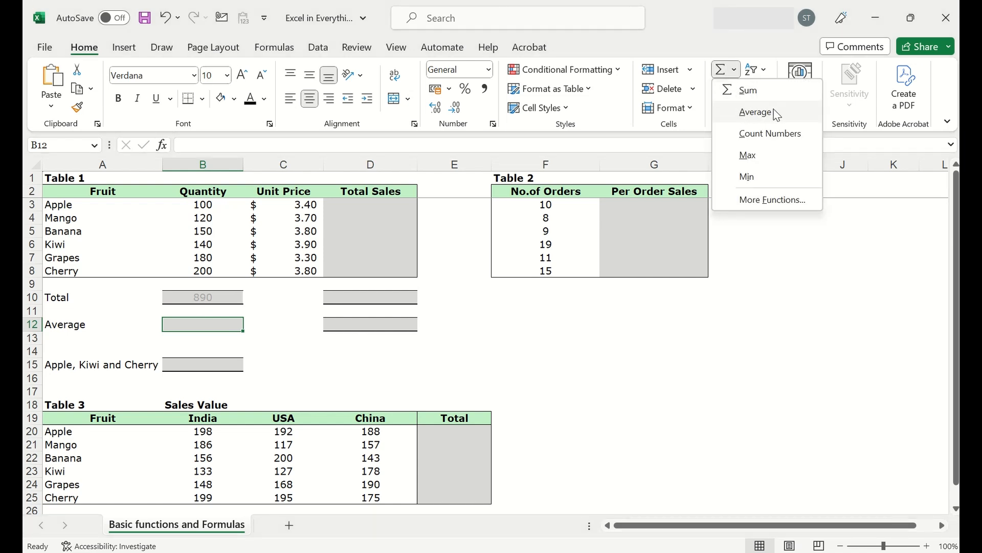
{"action": "left_click", "coordinate": [762, 112]}
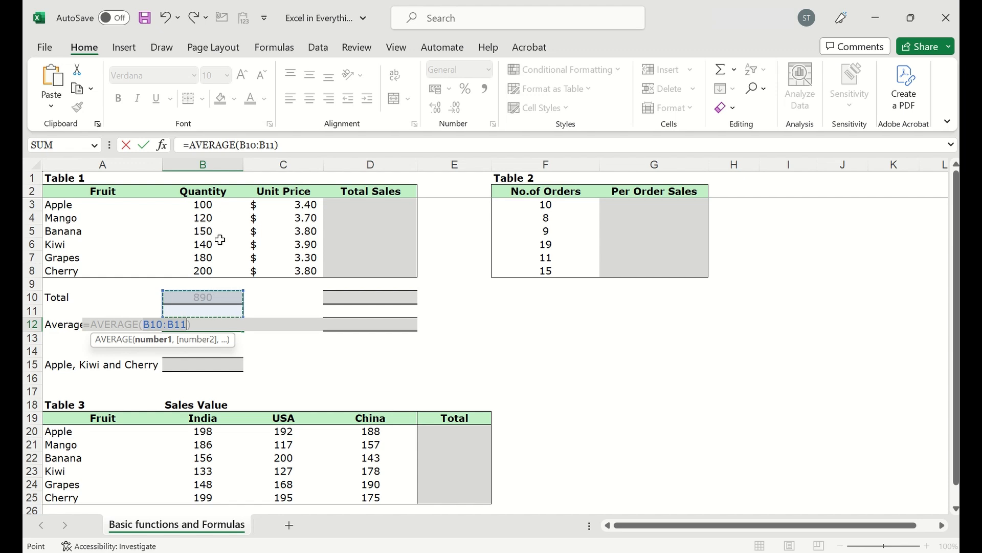
{"action": "left_click_drag", "start_coordinate": [221, 205], "coordinate": [220, 268]}
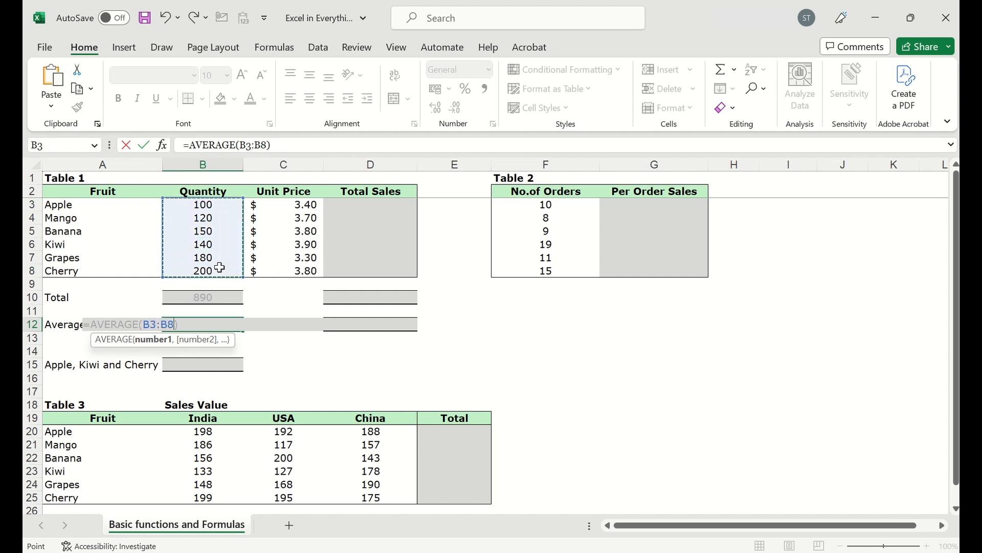
{"action": "key", "text": "Return"}
Re-enter the average quantity in B12 as a written-out formula, =average(B3:B8)
{"action": "left_click", "coordinate": [201, 323]}
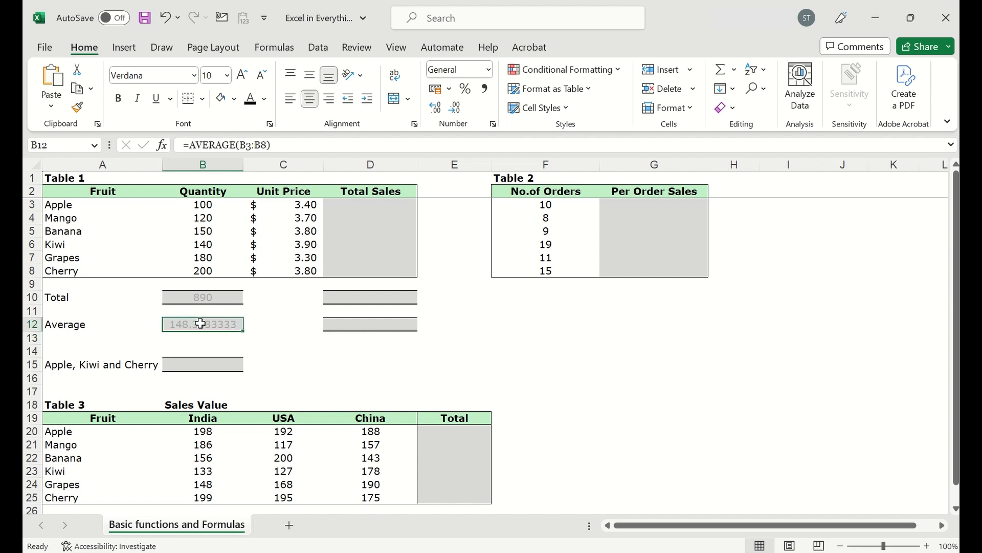
{"action": "type", "text": "=average("}
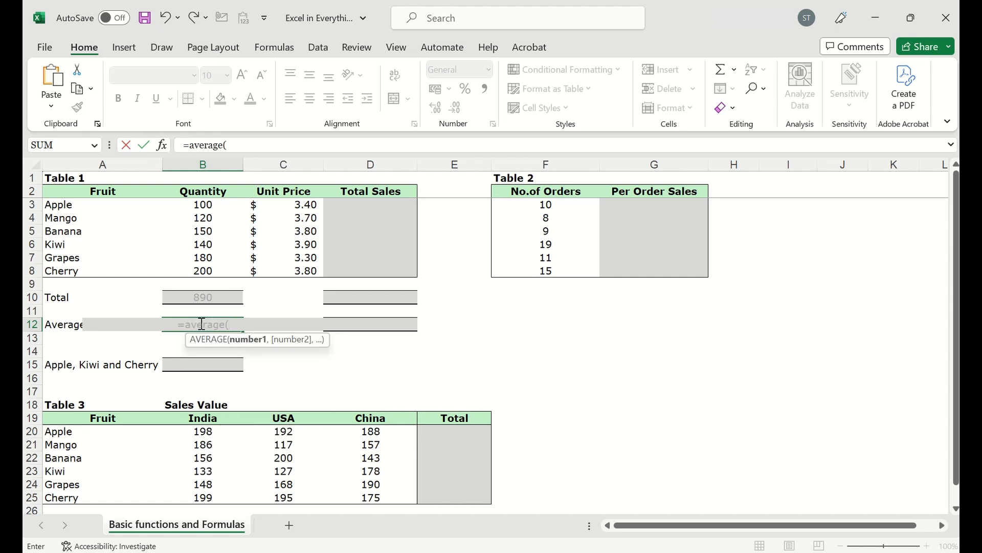
{"action": "left_click_drag", "start_coordinate": [213, 204], "coordinate": [218, 268]}
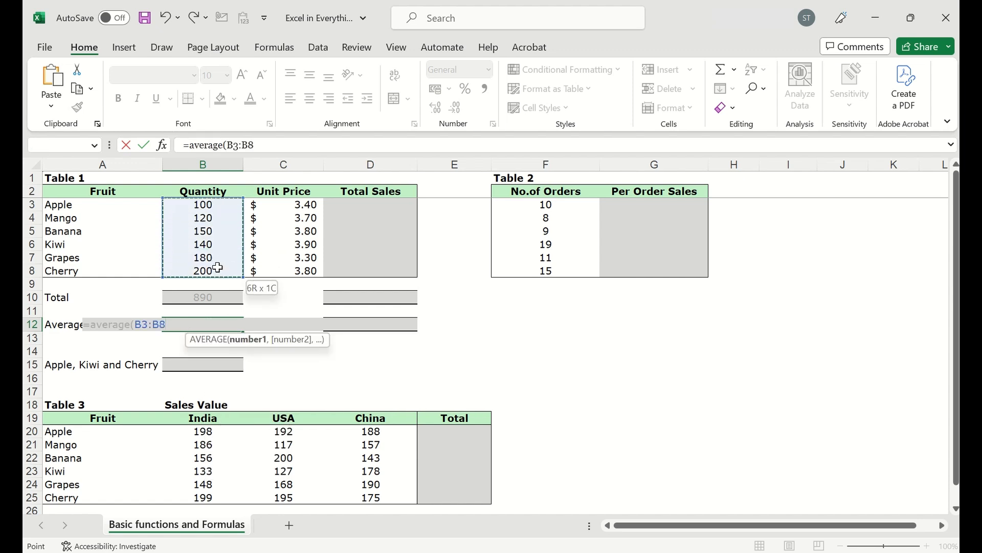
{"action": "type", "text": ")"}
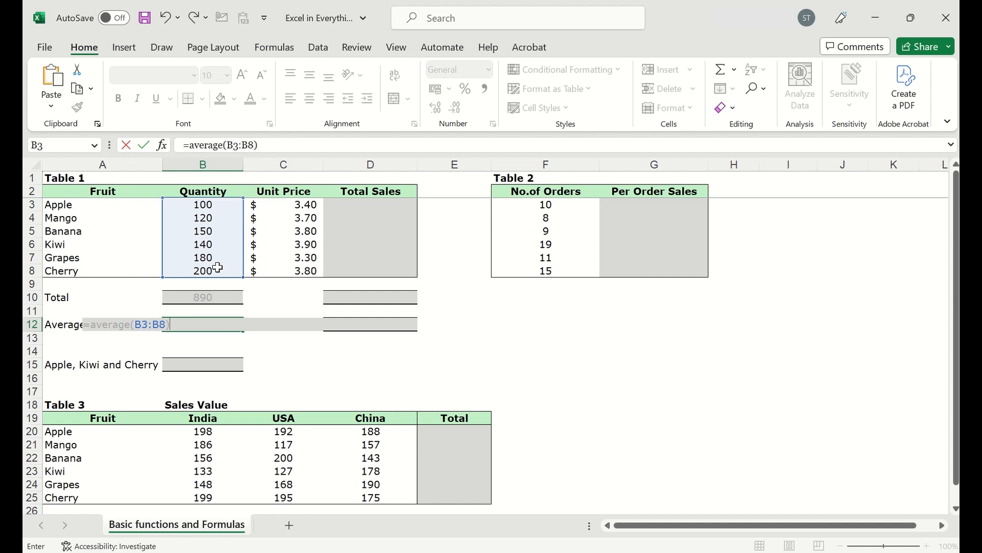
{"action": "key", "text": "Return"}
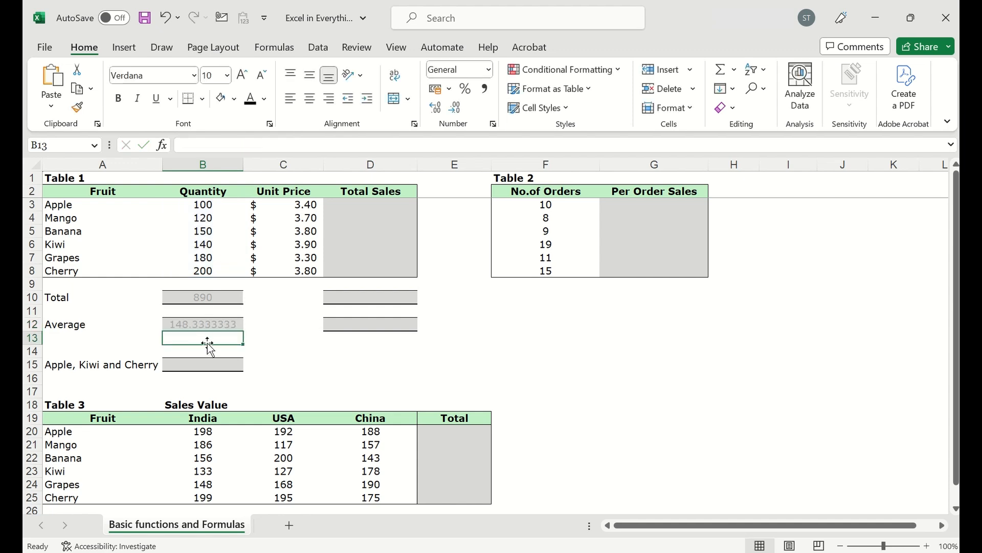
Rebuild the formula in B12 from the suggested AVERAGE function over B3:B8, keeping B12 selected
{"action": "left_click", "coordinate": [224, 325]}
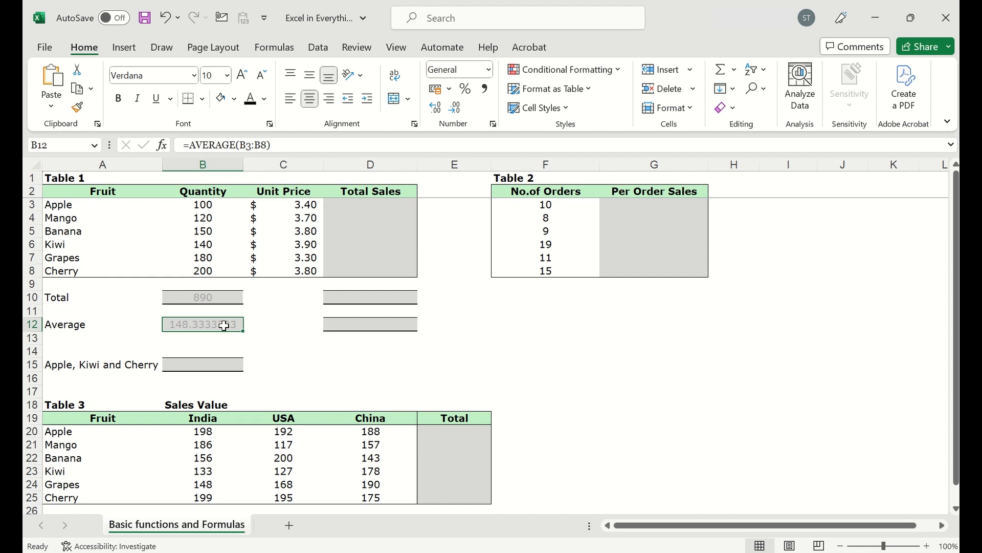
{"action": "type", "text": "=av"}
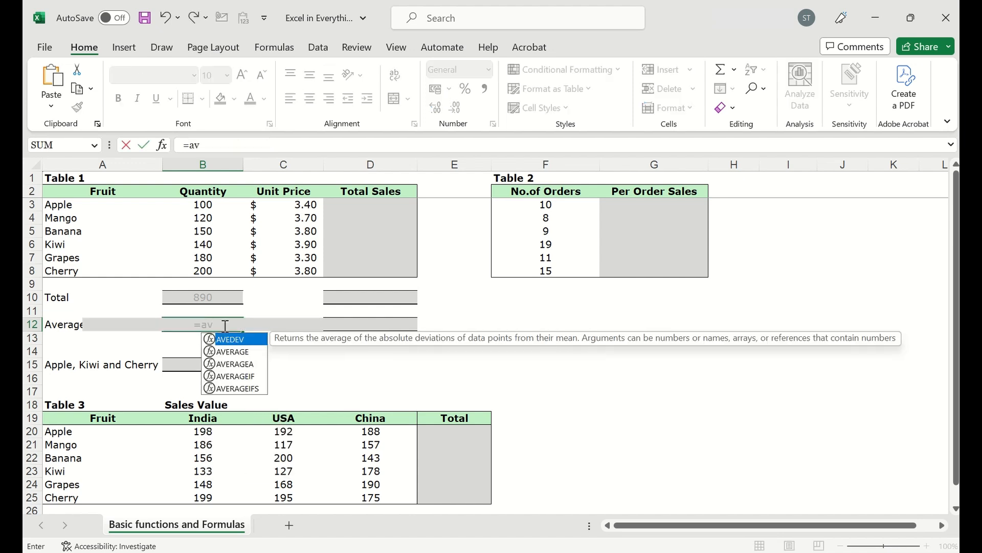
{"action": "double_click", "coordinate": [238, 353]}
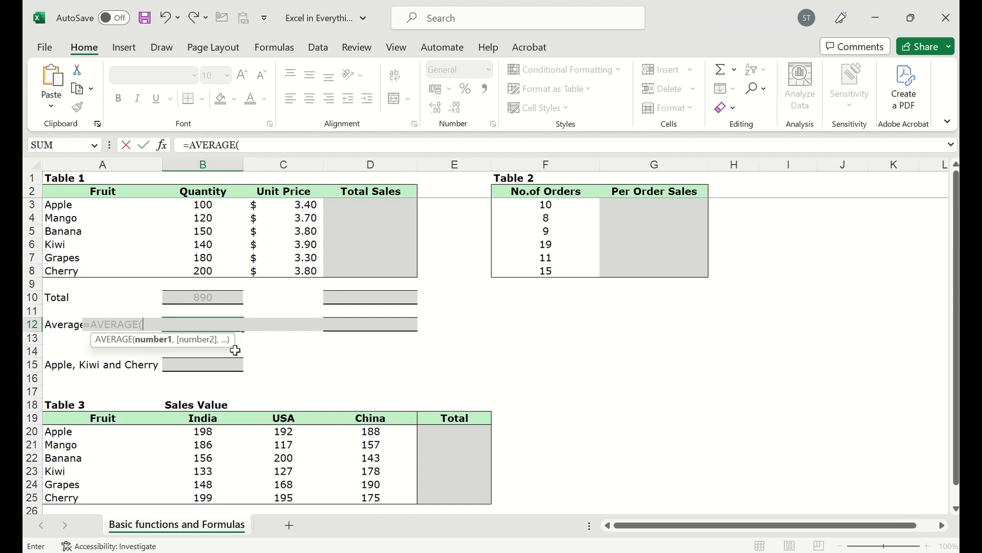
{"action": "left_click_drag", "start_coordinate": [220, 206], "coordinate": [219, 267]}
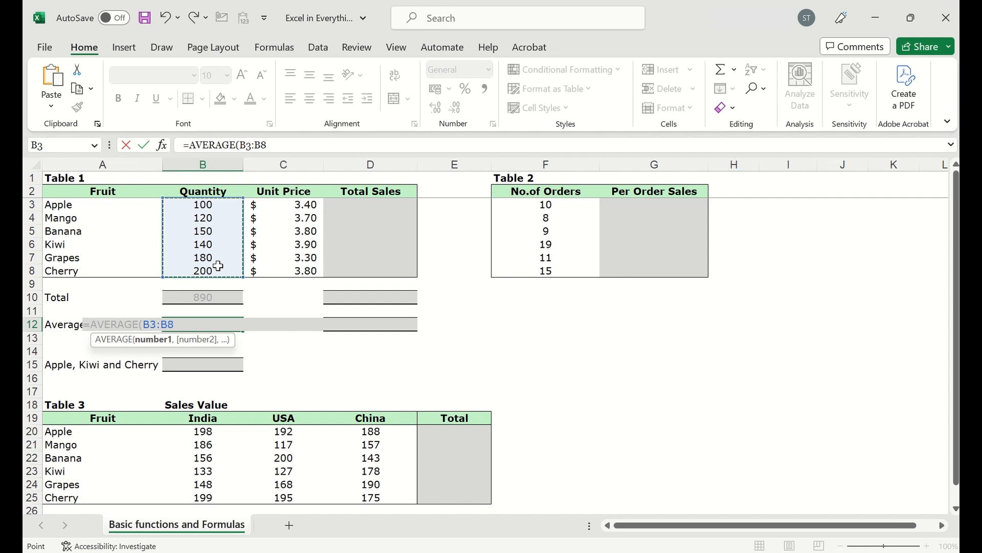
{"action": "type", "text": ")"}
{"action": "key", "text": "ctrl+Return"}
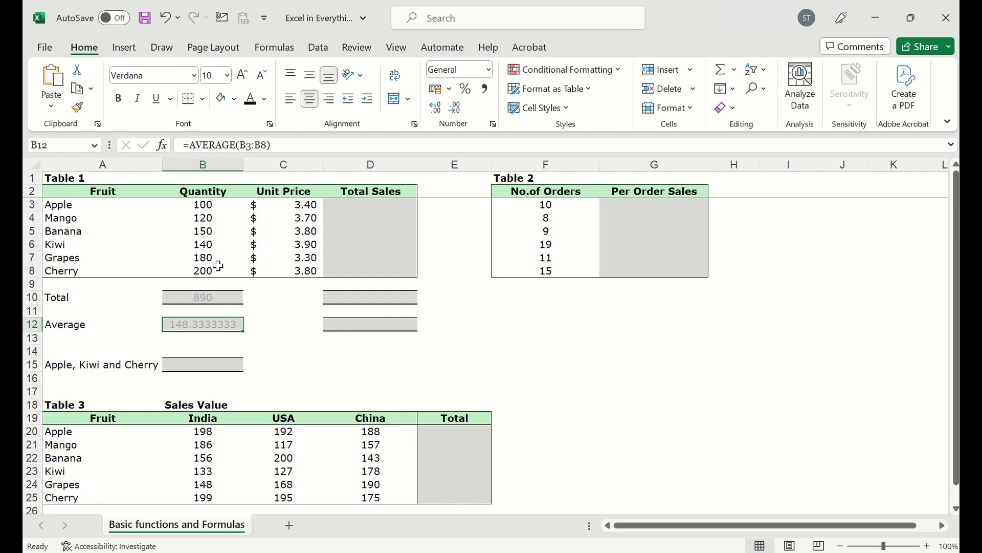
Add the Apple, Kiwi and Cherry quantities in B15 with the formula =B3+B6+B8
{"action": "left_click", "coordinate": [177, 364]}
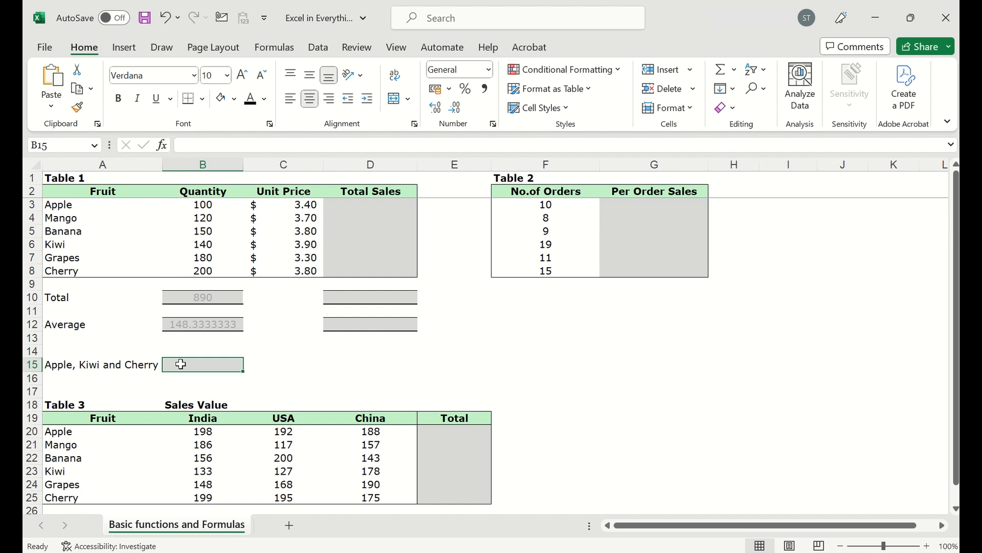
{"action": "type", "text": "="}
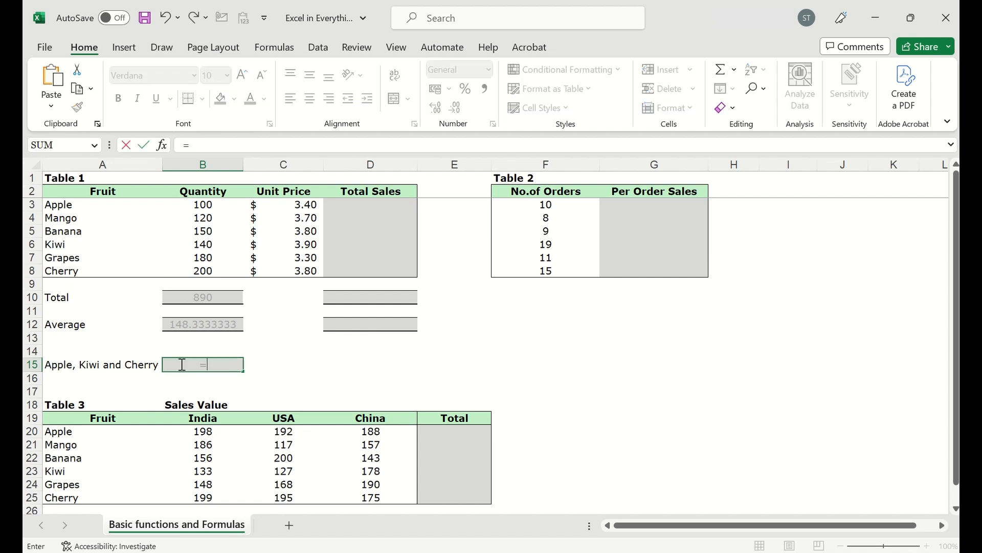
{"action": "left_click", "coordinate": [190, 204]}
{"action": "type", "text": "+"}
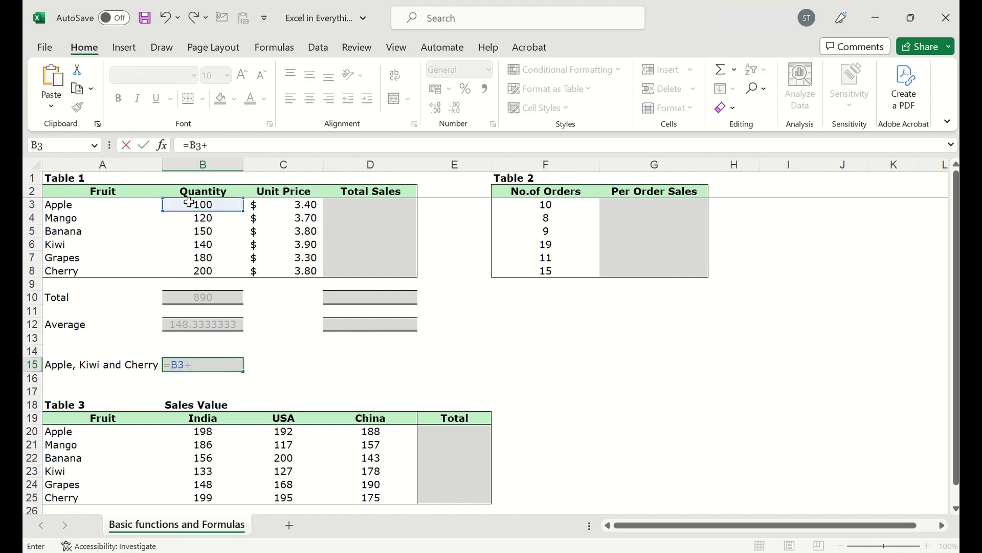
{"action": "left_click", "coordinate": [178, 244]}
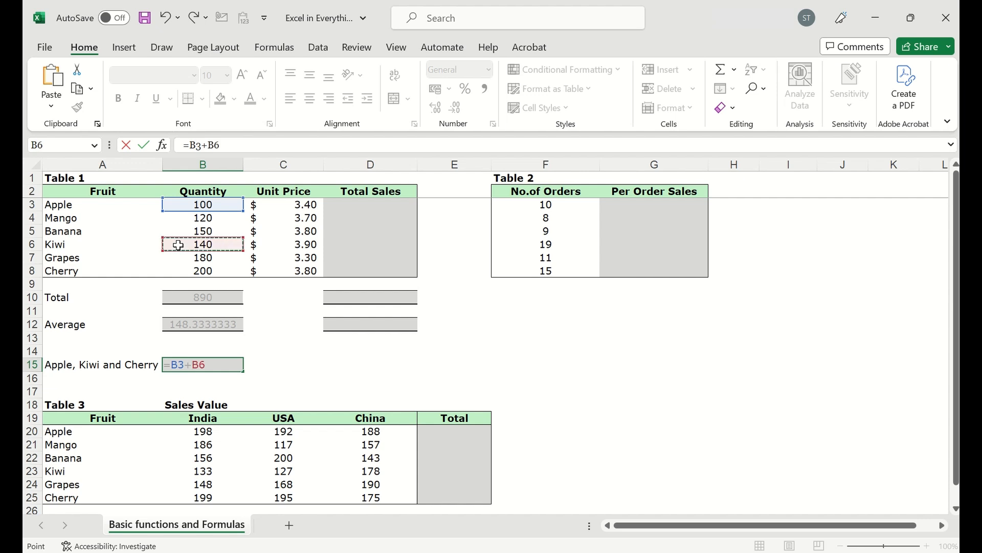
{"action": "type", "text": "+"}
{"action": "left_click", "coordinate": [186, 271]}
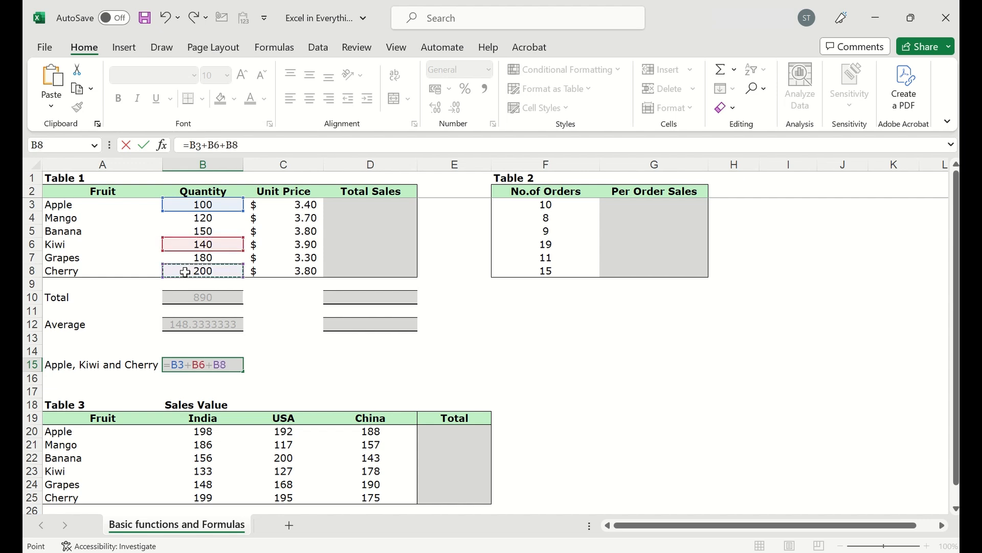
{"action": "key", "text": "Return"}
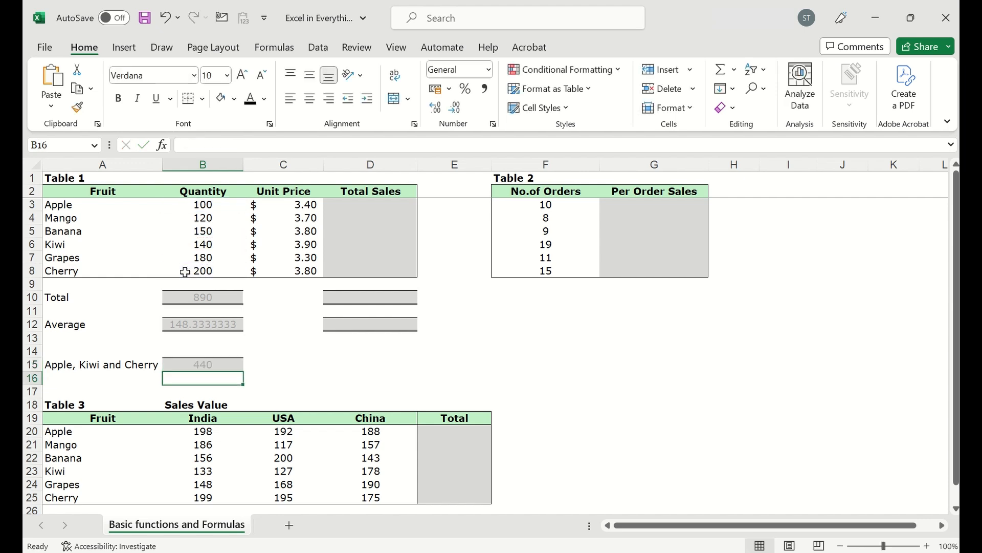
Calculate Apple's total sales in D3 by multiplying quantity by unit price with the formula =B3*C3
{"action": "key", "text": "Up"}
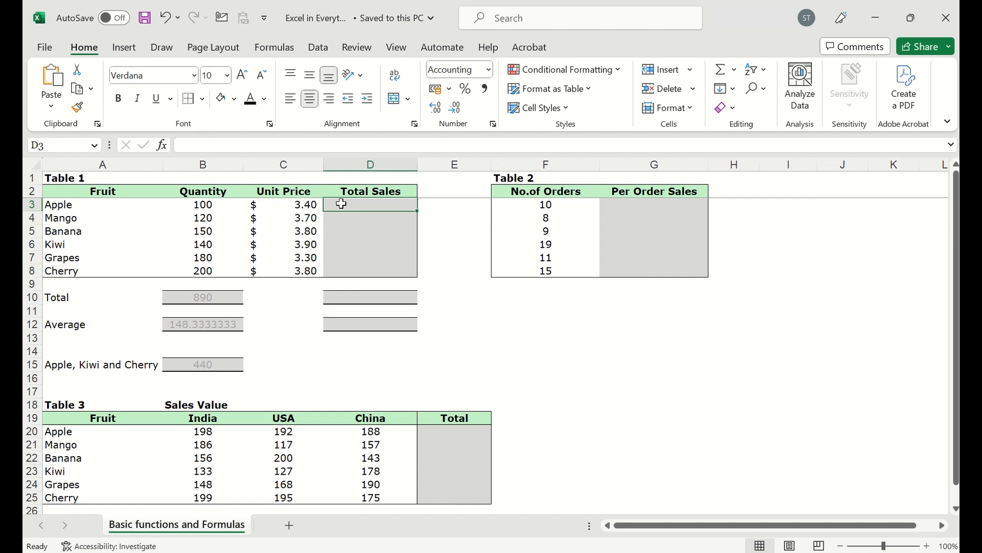
{"action": "type", "text": "="}
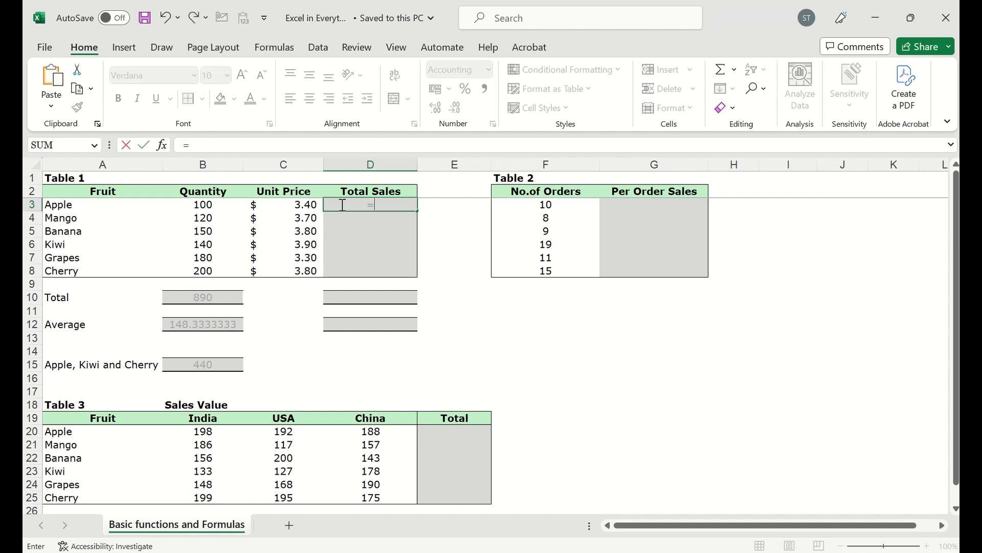
{"action": "left_click", "coordinate": [230, 203]}
{"action": "type", "text": "*"}
{"action": "left_click", "coordinate": [280, 204]}
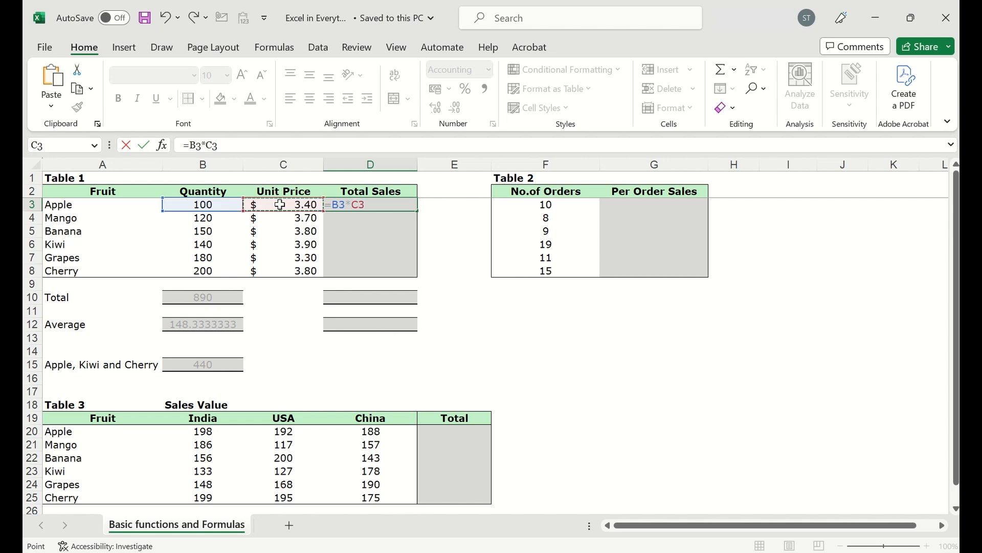
{"action": "key", "text": "ctrl+Return"}
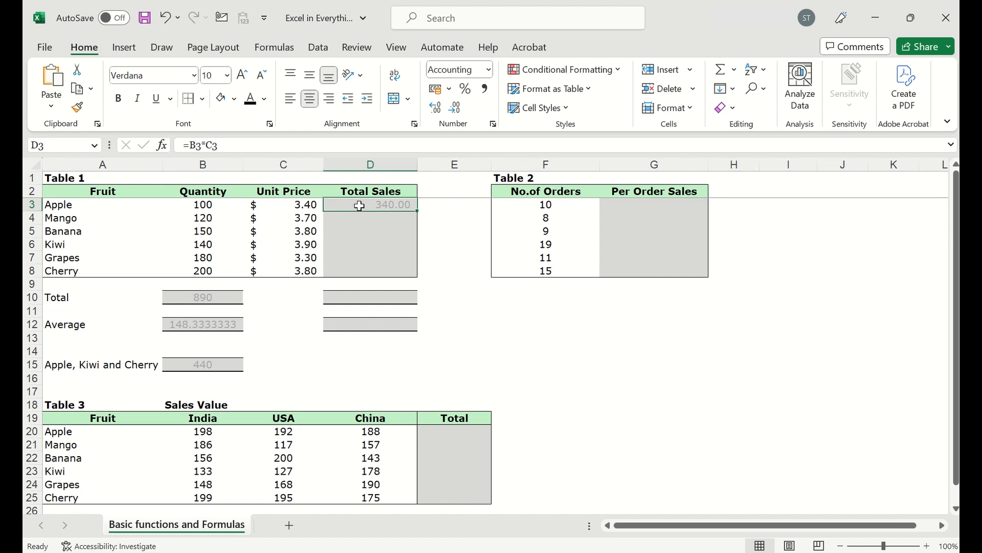
Copy the D3 total sales formula down to D8 using the Fill Without Formatting option
{"action": "double_click", "coordinate": [417, 211]}
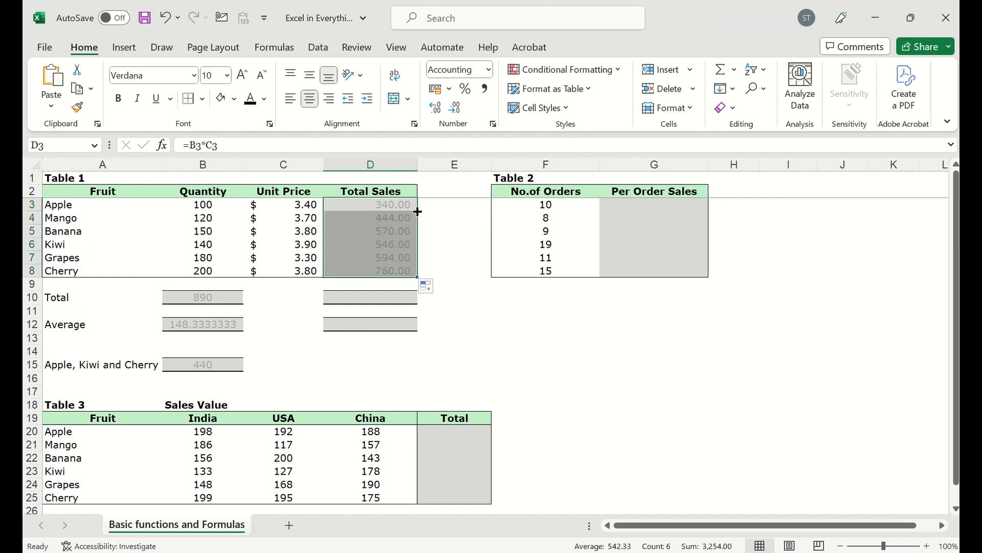
{"action": "left_click", "coordinate": [436, 242]}
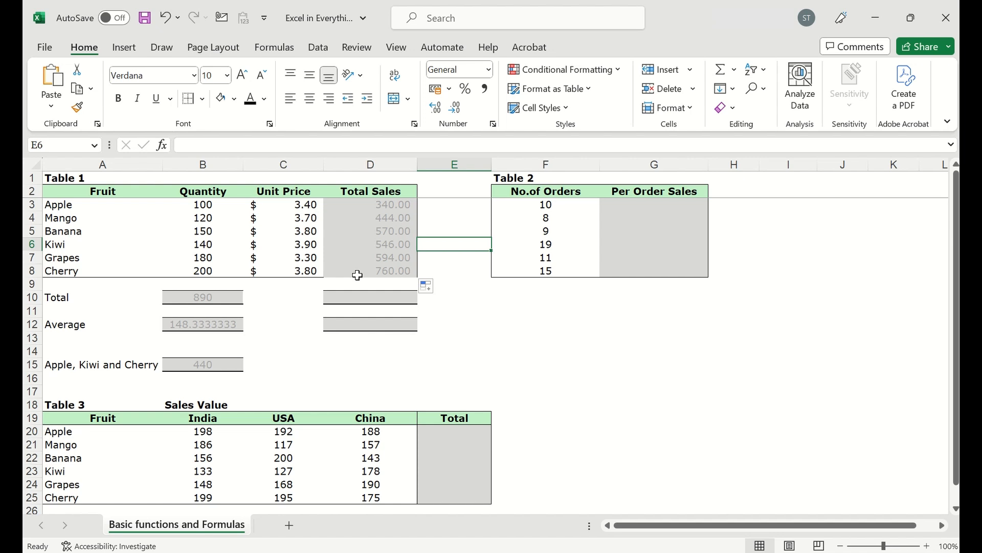
{"action": "left_click", "coordinate": [431, 288]}
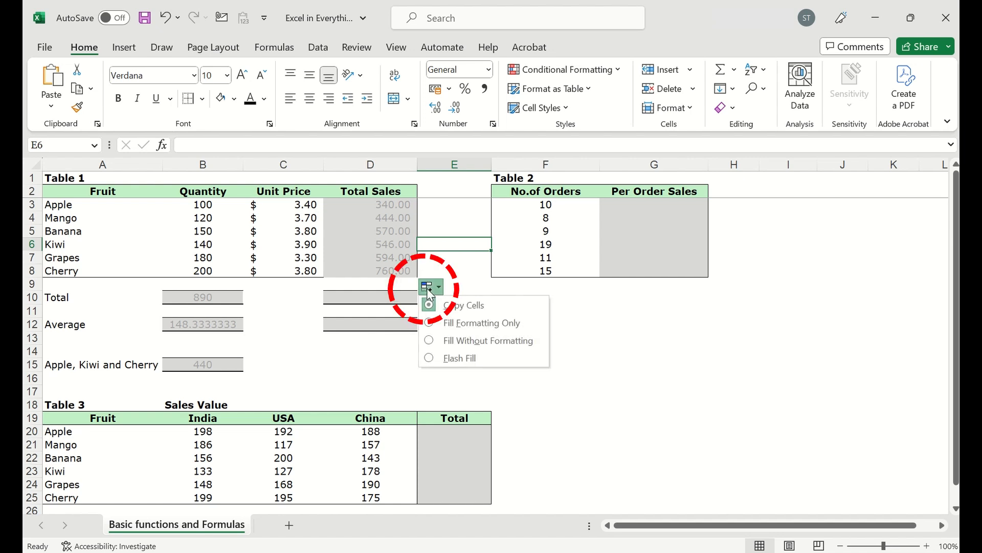
{"action": "left_click", "coordinate": [462, 342]}
{"action": "left_click", "coordinate": [454, 277]}
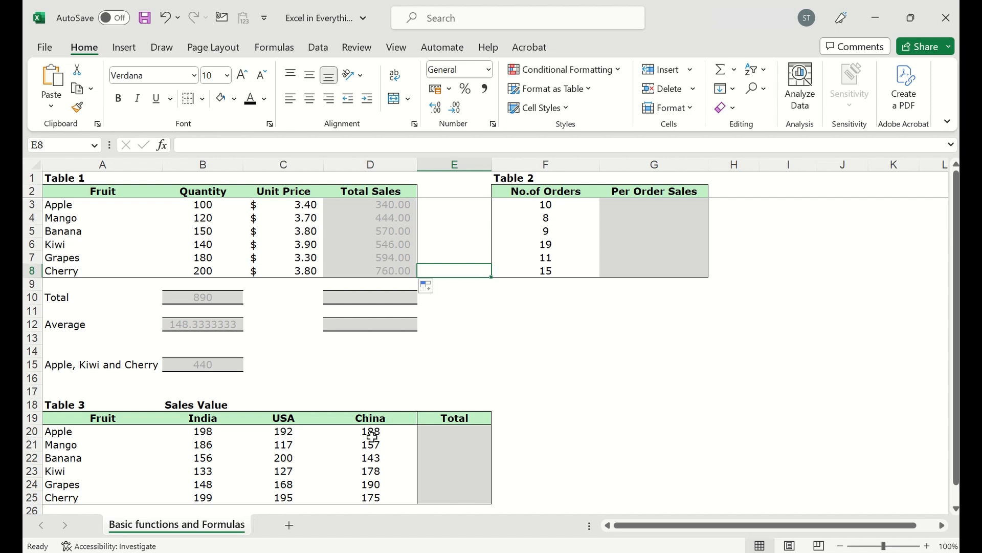
Total Apple's India, USA and China sales in E20 of Table 3 with AutoSum, =SUM(B20:D20)
{"action": "left_click", "coordinate": [448, 433]}
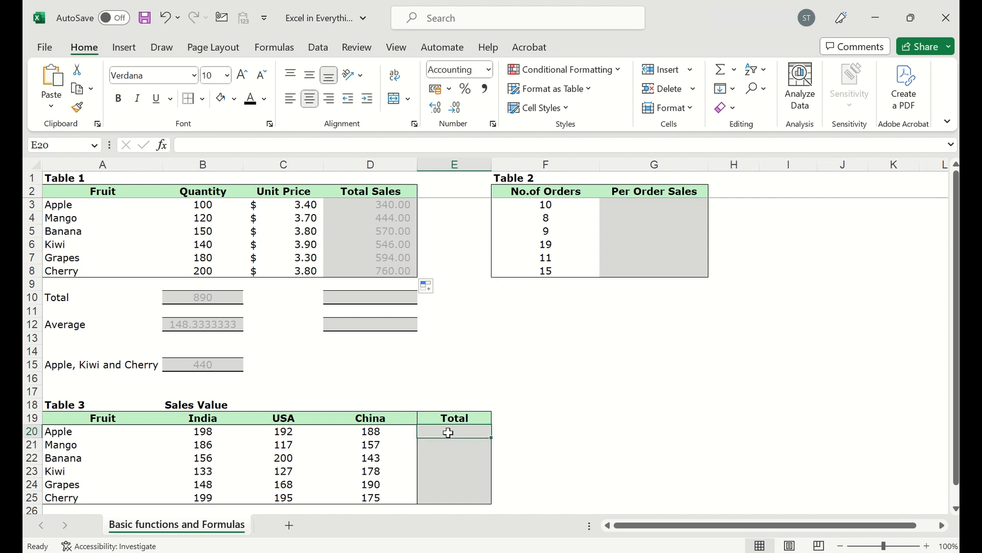
{"action": "scroll", "coordinate": [448, 432], "scroll_direction": "down", "scroll_amount": 2}
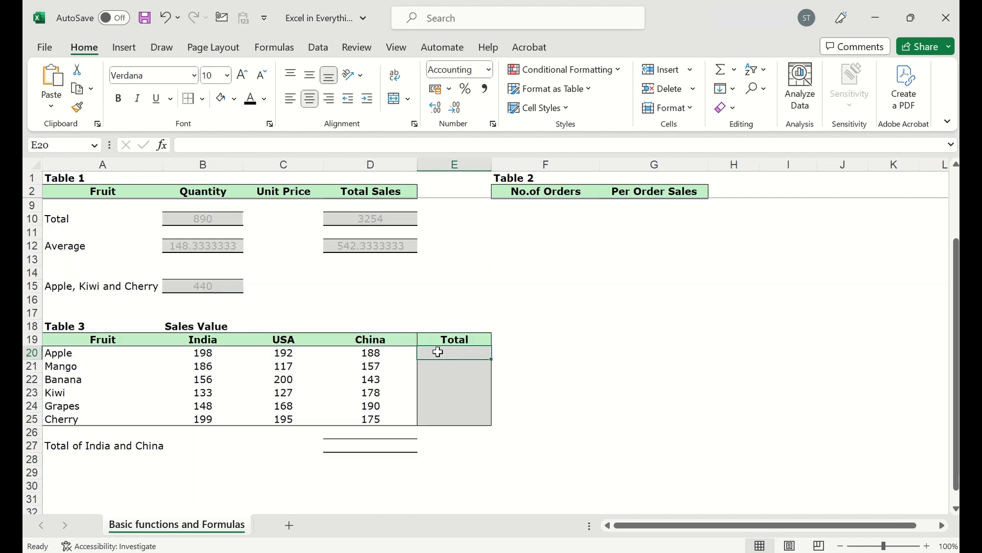
{"action": "left_click", "coordinate": [722, 74]}
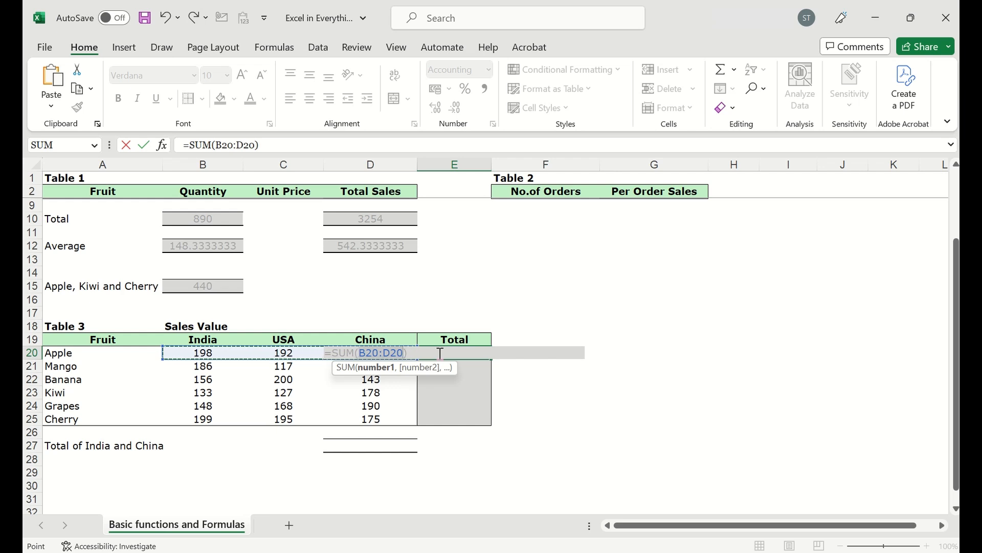
{"action": "key", "text": "Return"}
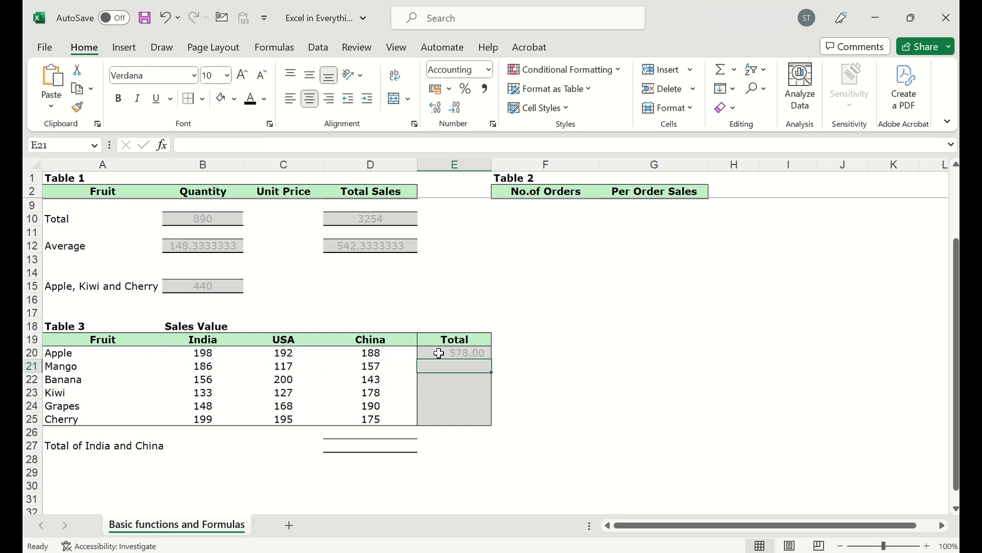
Copy the E20 sum formula down through E25 using the Fill Without Formatting option
{"action": "left_click", "coordinate": [439, 353]}
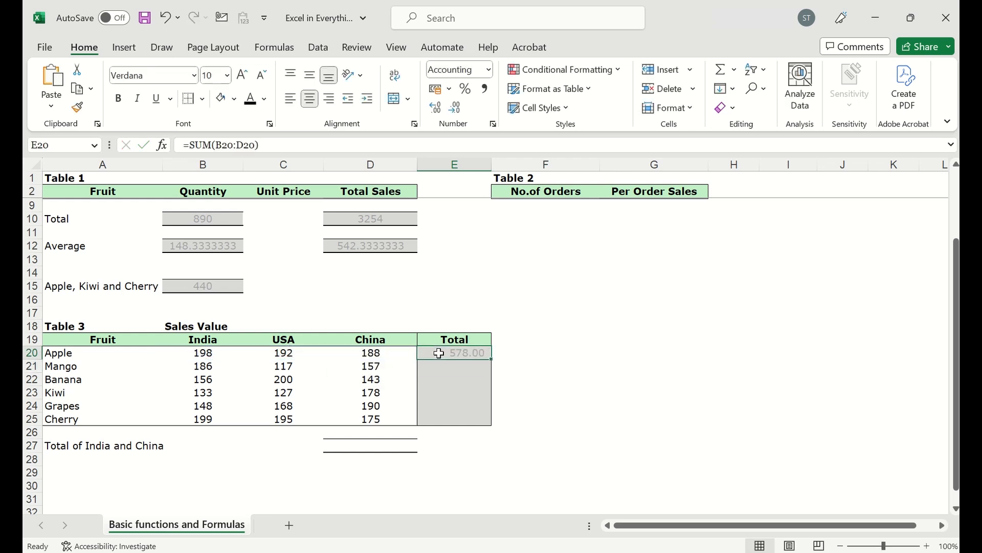
{"action": "double_click", "coordinate": [495, 360]}
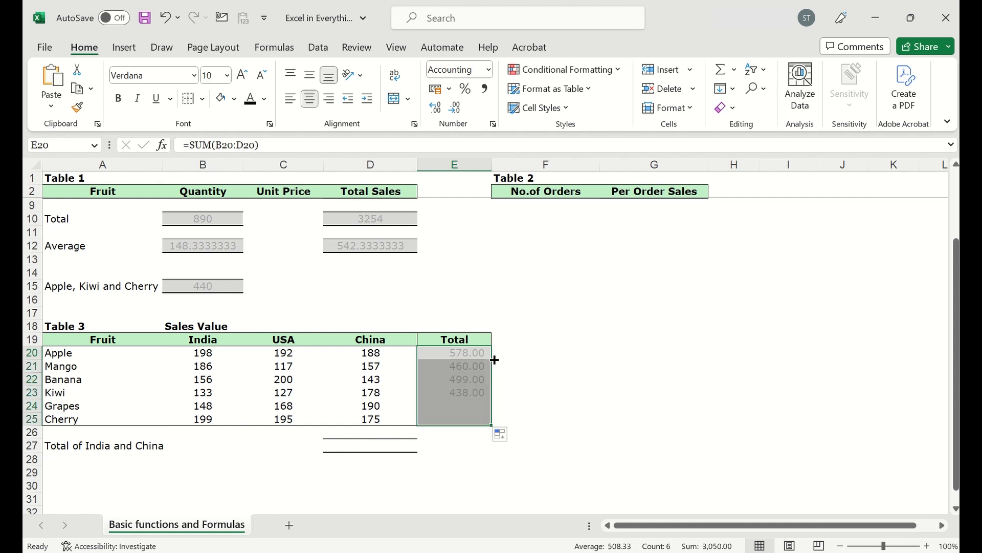
{"action": "left_click", "coordinate": [505, 436]}
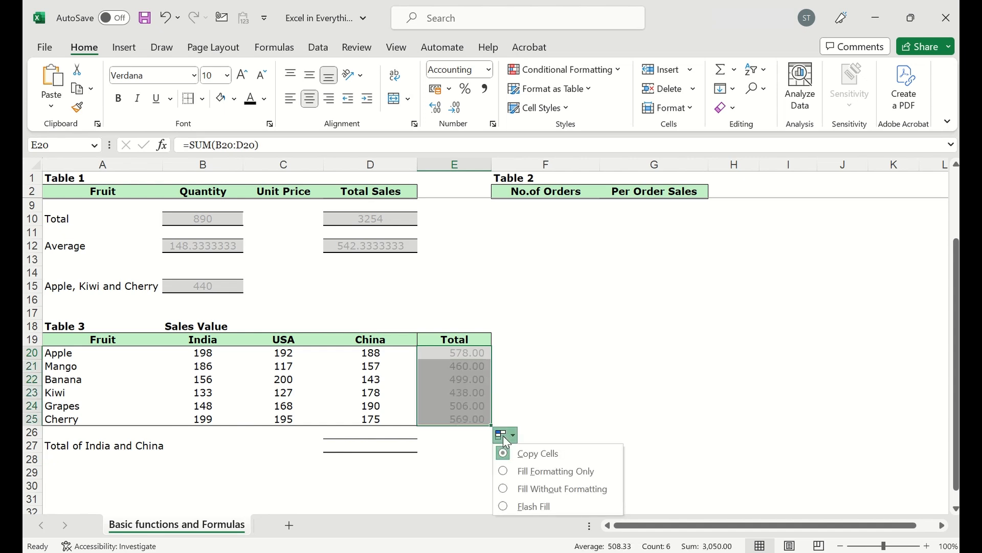
{"action": "left_click", "coordinate": [534, 489]}
{"action": "left_click", "coordinate": [516, 405]}
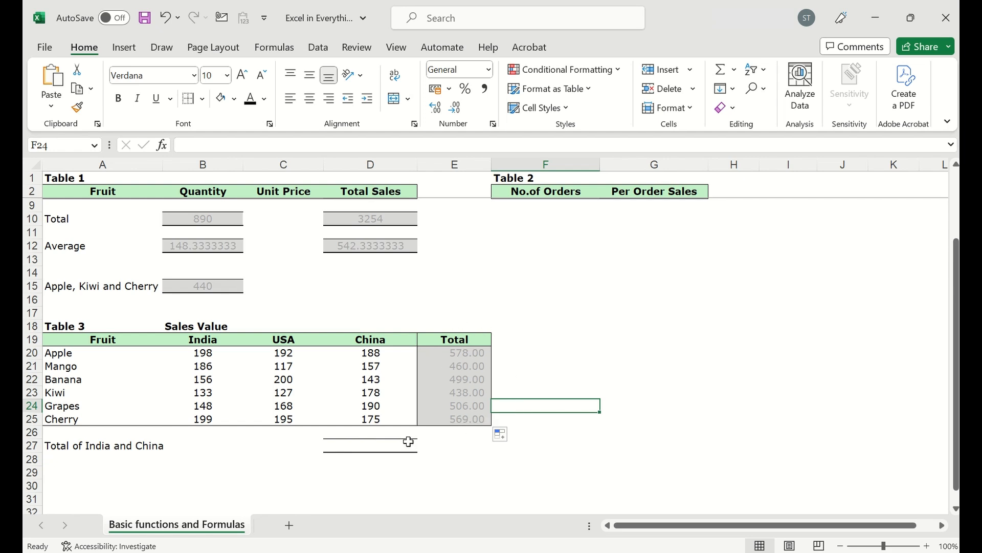
Add the India and China sales in D27 with =SUM(B20:B25,D20:D25), and inspect the ranges the formula uses
{"action": "left_click", "coordinate": [377, 447]}
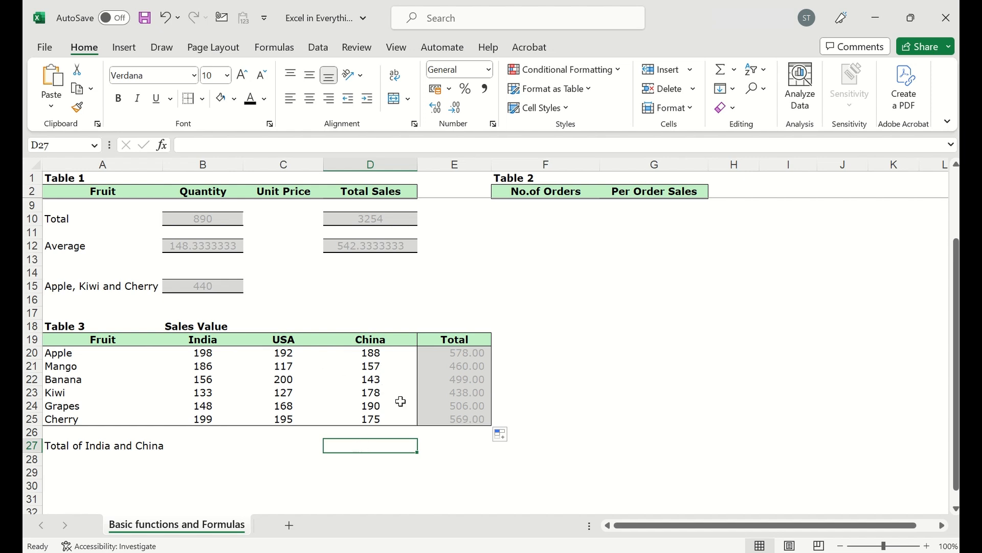
{"action": "left_click", "coordinate": [722, 71]}
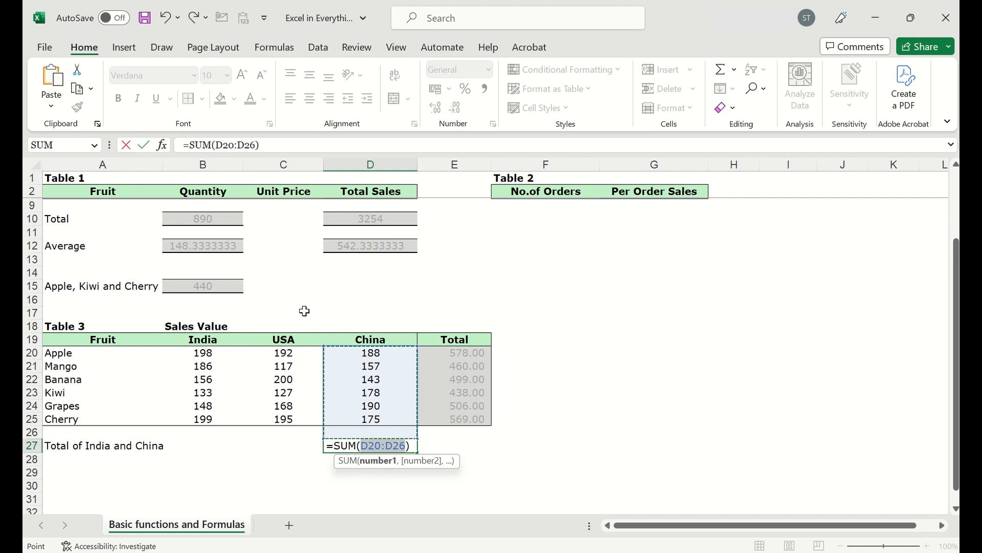
{"action": "left_click_drag", "start_coordinate": [215, 353], "coordinate": [215, 415]}
{"action": "type", "text": ","}
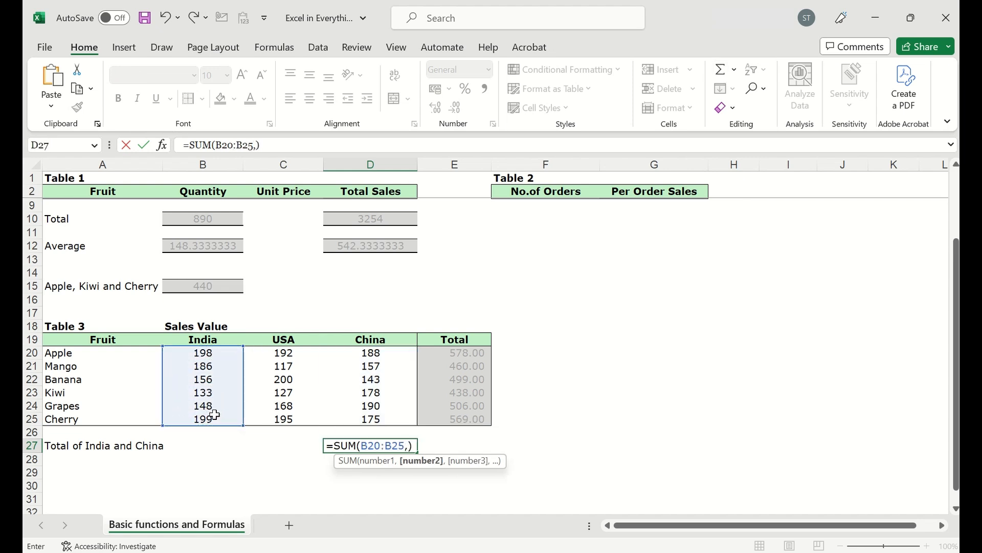
{"action": "left_click_drag", "start_coordinate": [390, 353], "coordinate": [393, 416]}
{"action": "key", "text": "Return"}
{"action": "key", "text": "Up"}
{"action": "key", "text": "F2"}
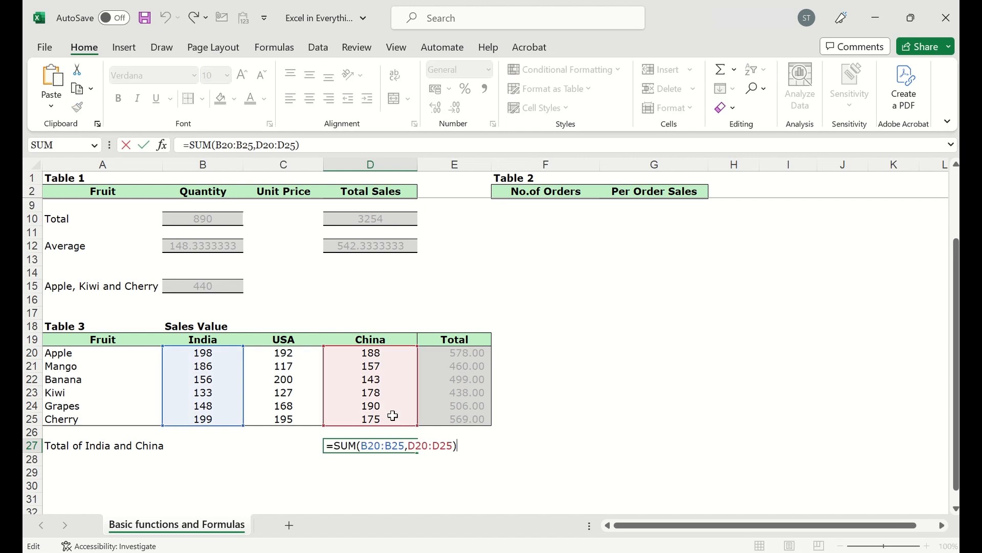
{"action": "key", "text": "Escape"}
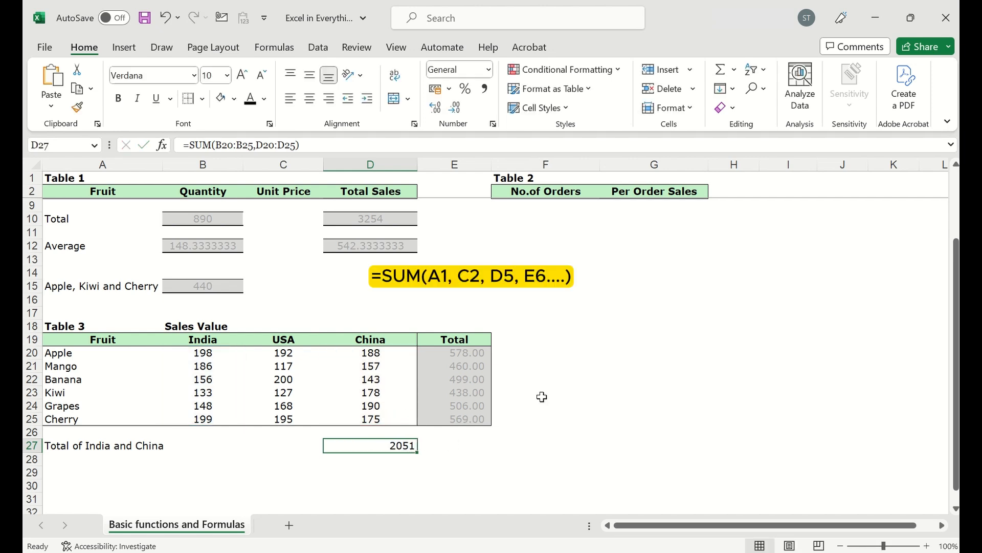
{"action": "key", "text": "F2"}
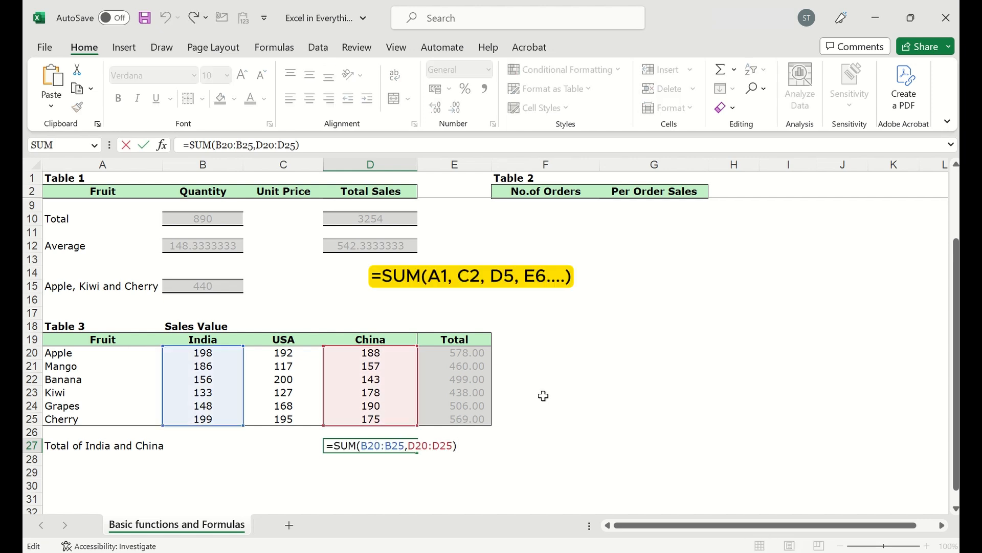
{"action": "key", "text": "Escape"}
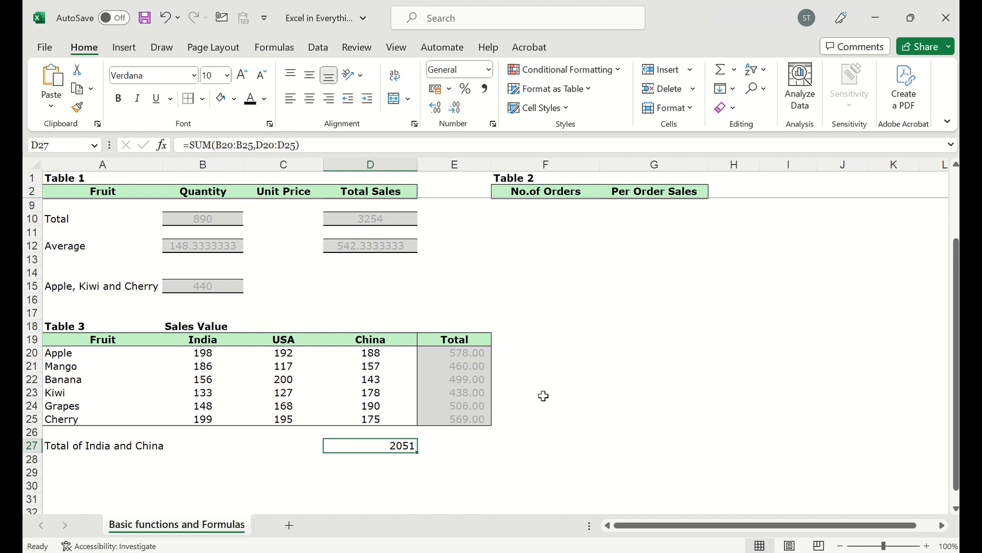
Flag total sales above 550 with 1, otherwise 0, using =IF(D3>550,1,0) in E3, and copy it down to E8
{"action": "scroll", "coordinate": [544, 396], "scroll_direction": "up", "scroll_amount": 2}
{"action": "left_click", "coordinate": [431, 205]}
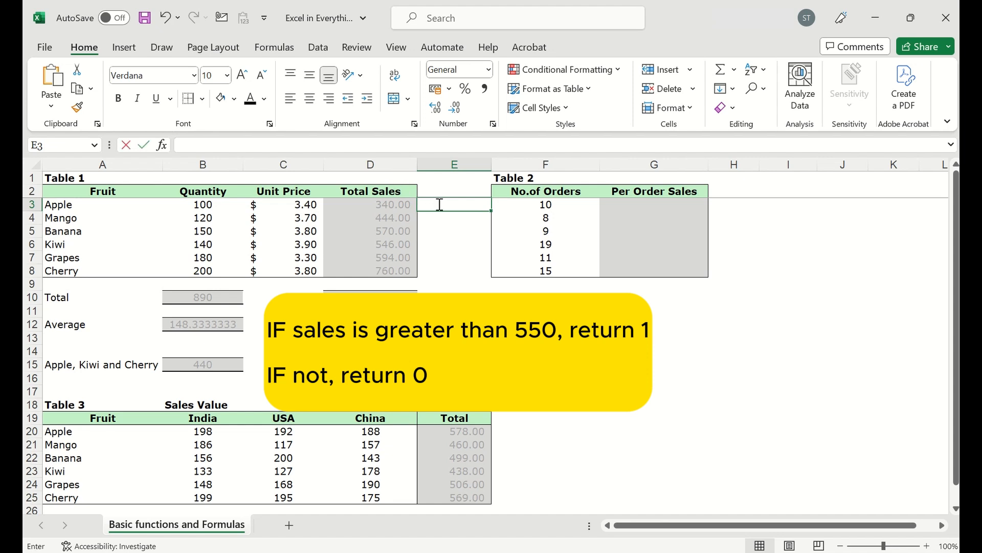
{"action": "type", "text": "=if("}
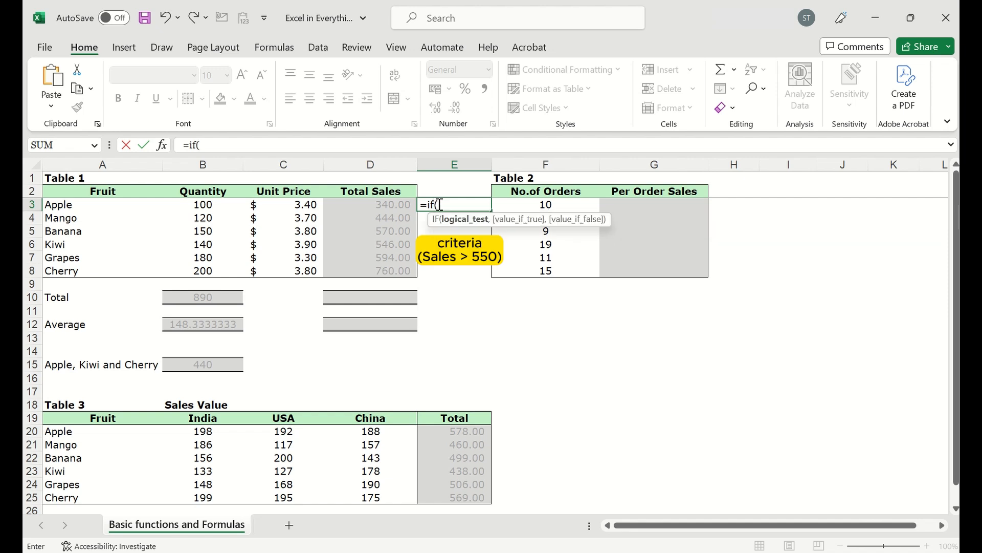
{"action": "left_click", "coordinate": [363, 203]}
{"action": "type", "text": ">550"}
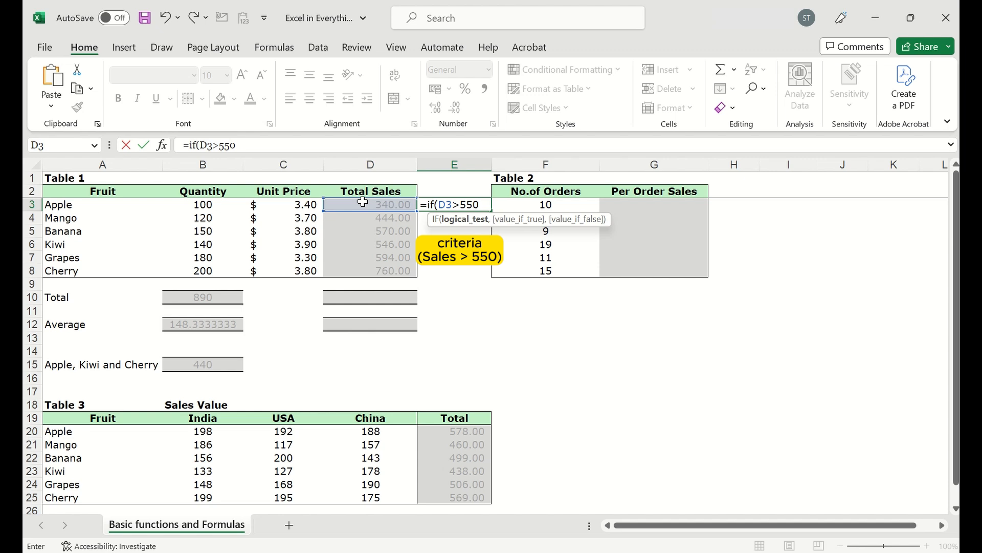
{"action": "type", "text": ",1"}
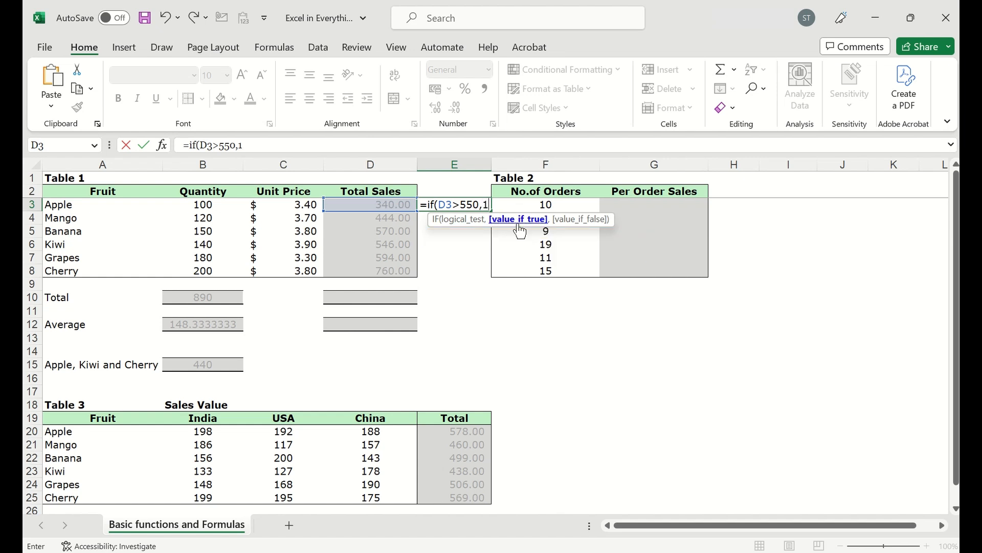
{"action": "type", "text": ",0"}
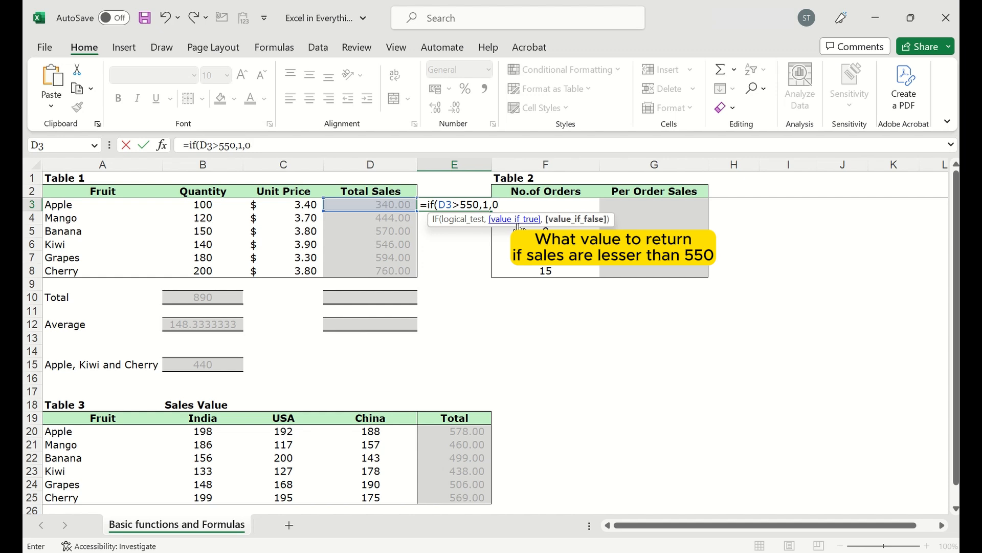
{"action": "key", "text": "Return"}
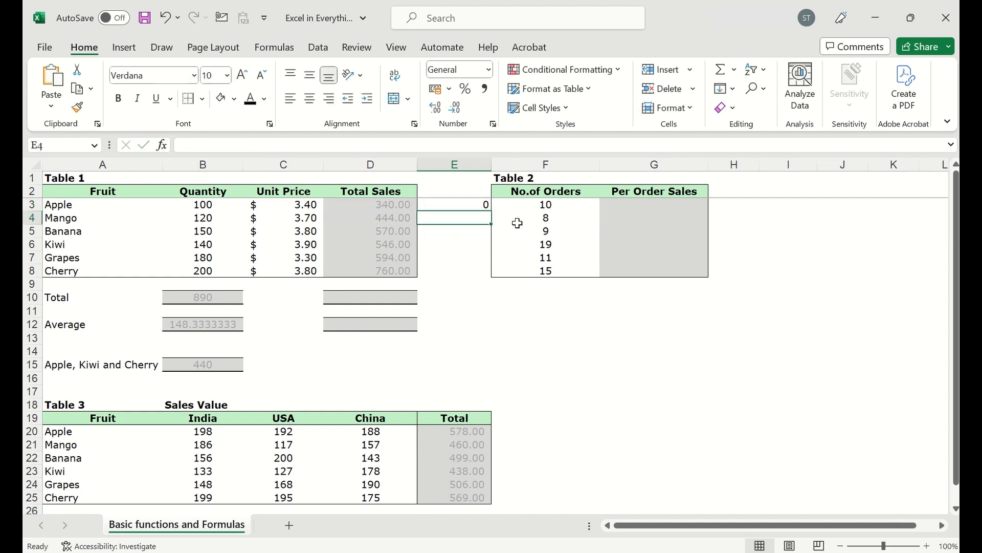
{"action": "left_click", "coordinate": [480, 204]}
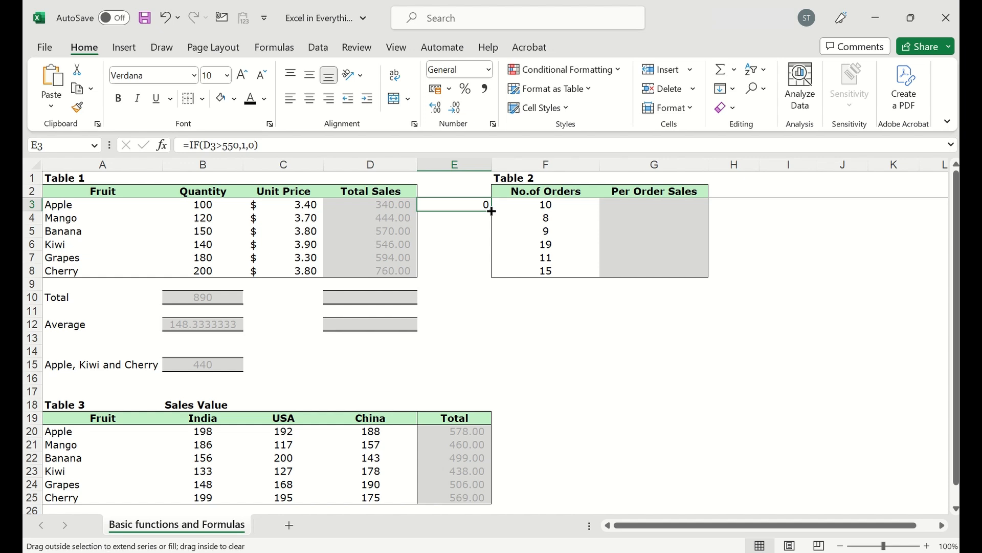
{"action": "double_click", "coordinate": [493, 212]}
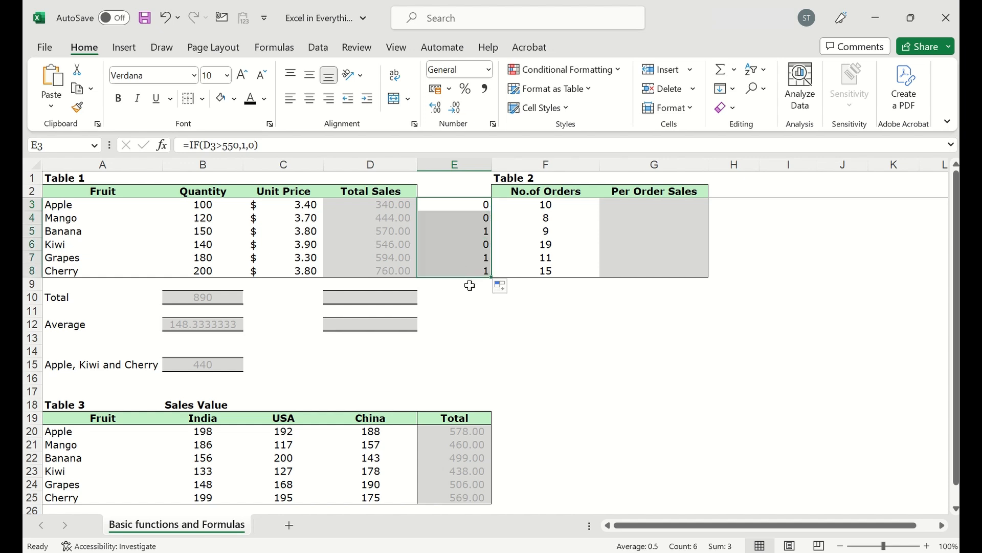
Examine the copied IF formulas in column E down to the Cherry row to check which sales cell each one tests
{"action": "left_click", "coordinate": [476, 204]}
{"action": "key", "text": "Down"}
{"action": "key", "text": "Down"}
{"action": "key", "text": "Down"}
{"action": "key", "text": "F2"}
{"action": "key", "text": "Return"}
{"action": "key", "text": "F2"}
{"action": "key", "text": "Return"}
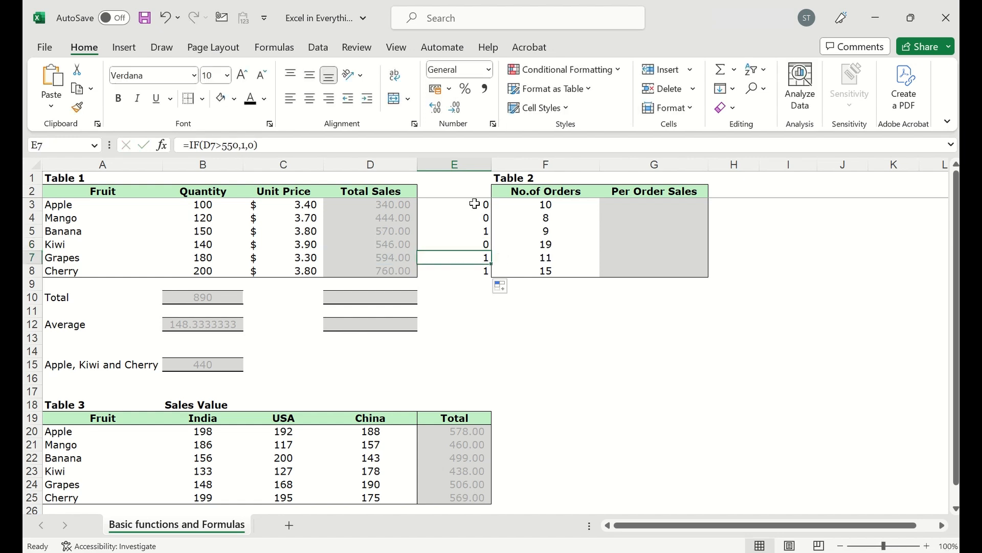
{"action": "key", "text": "F2"}
{"action": "key", "text": "ctrl+Return"}
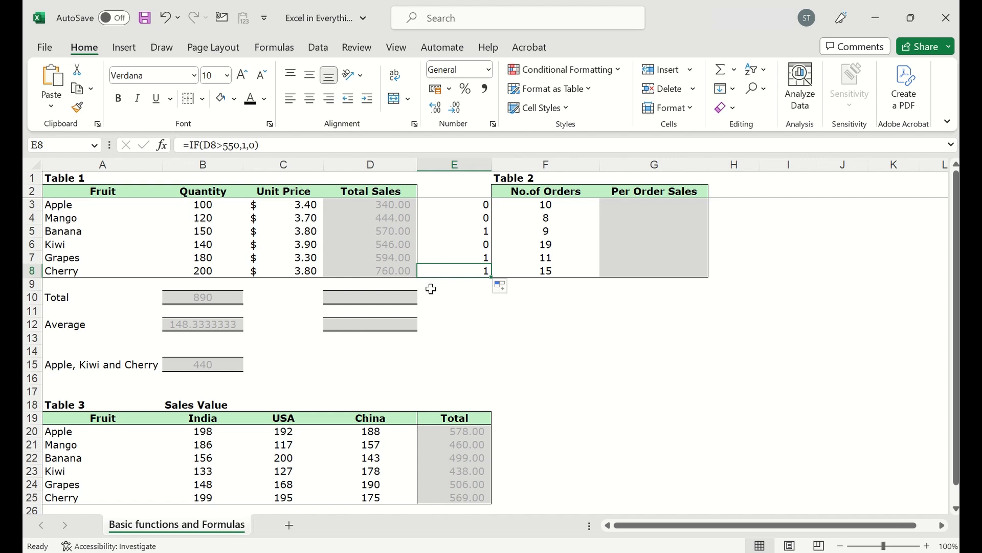
Copy the quantity total and average formulas in B10:B12 into D10:D12 under the Total Sales column
{"action": "left_click", "coordinate": [379, 296]}
{"action": "left_click", "coordinate": [352, 323]}
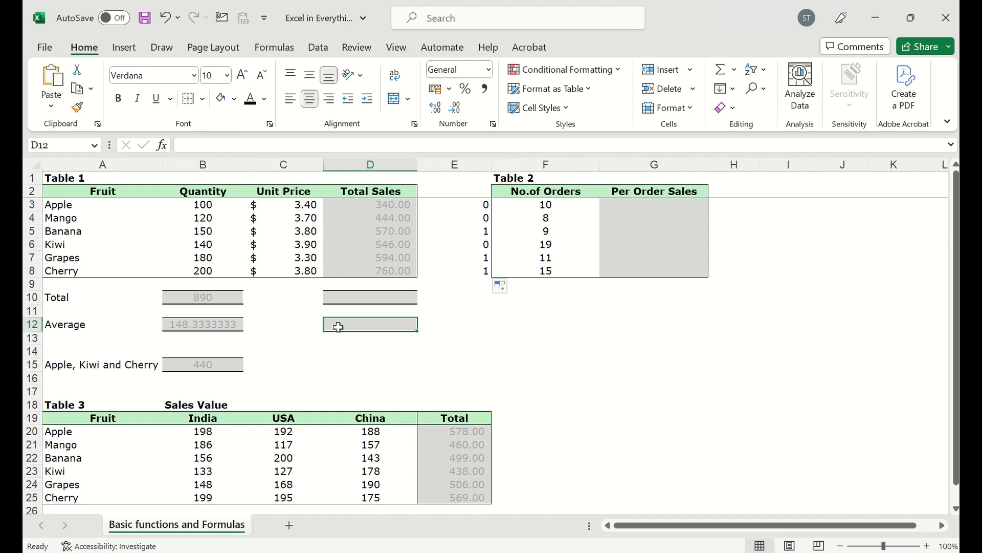
{"action": "left_click", "coordinate": [226, 299]}
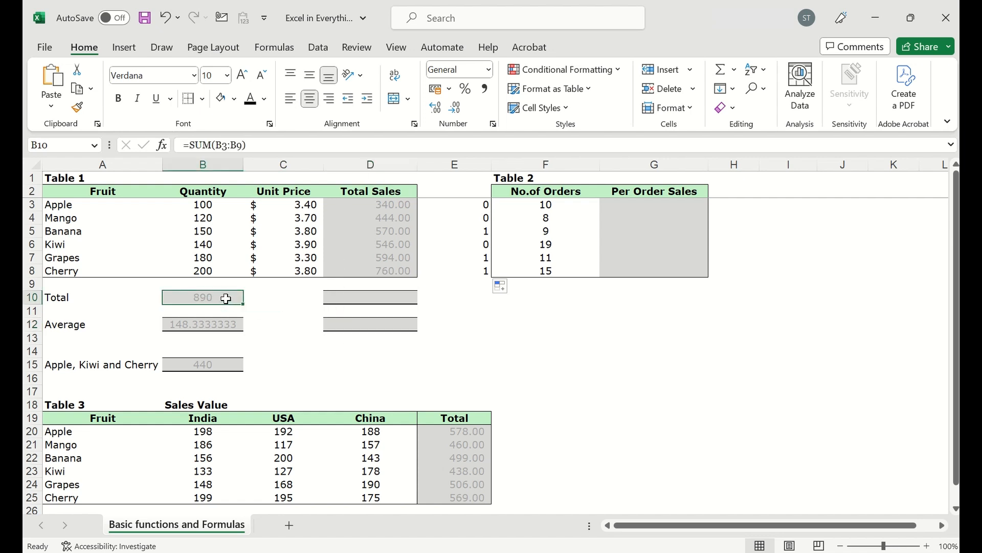
{"action": "left_click_drag", "start_coordinate": [226, 301], "coordinate": [226, 324]}
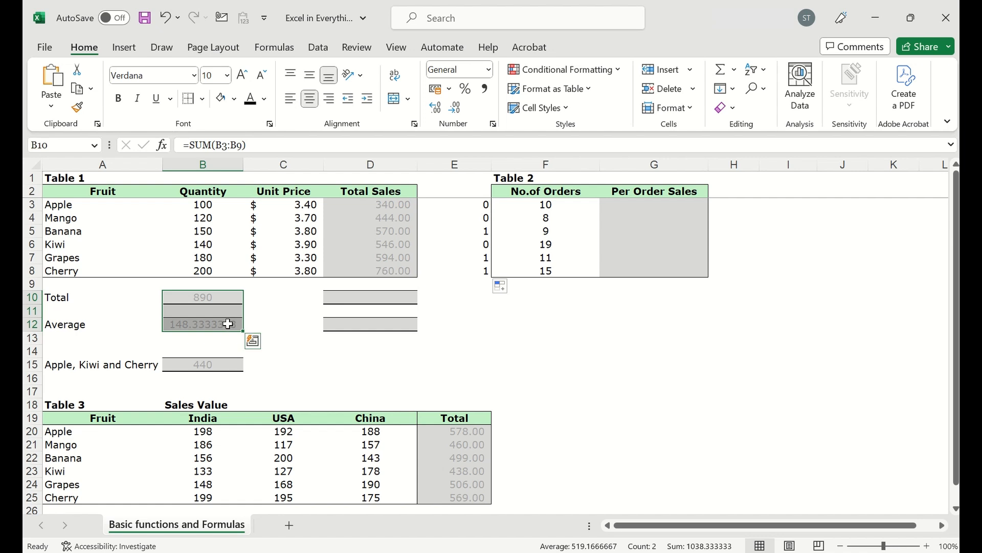
{"action": "key", "text": "ctrl+c"}
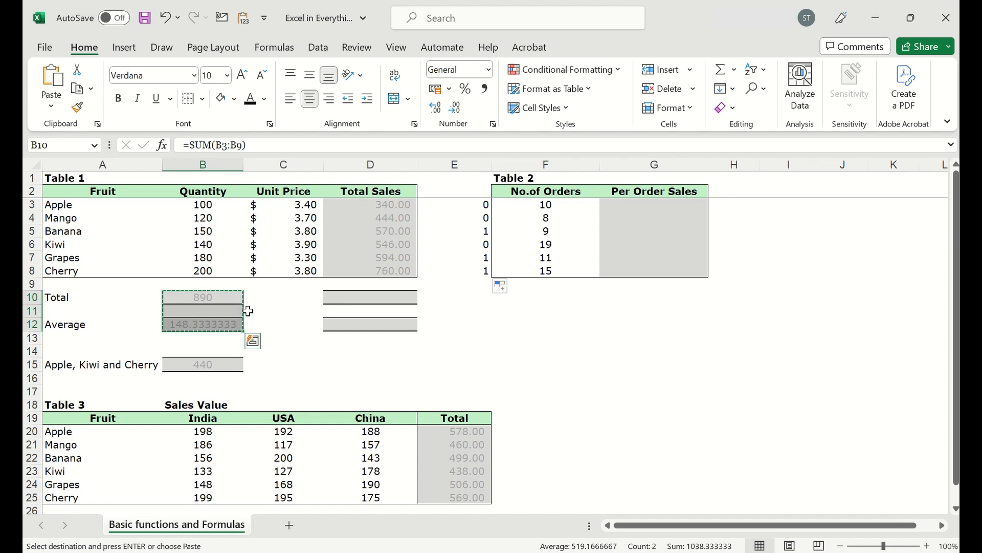
{"action": "left_click", "coordinate": [330, 298]}
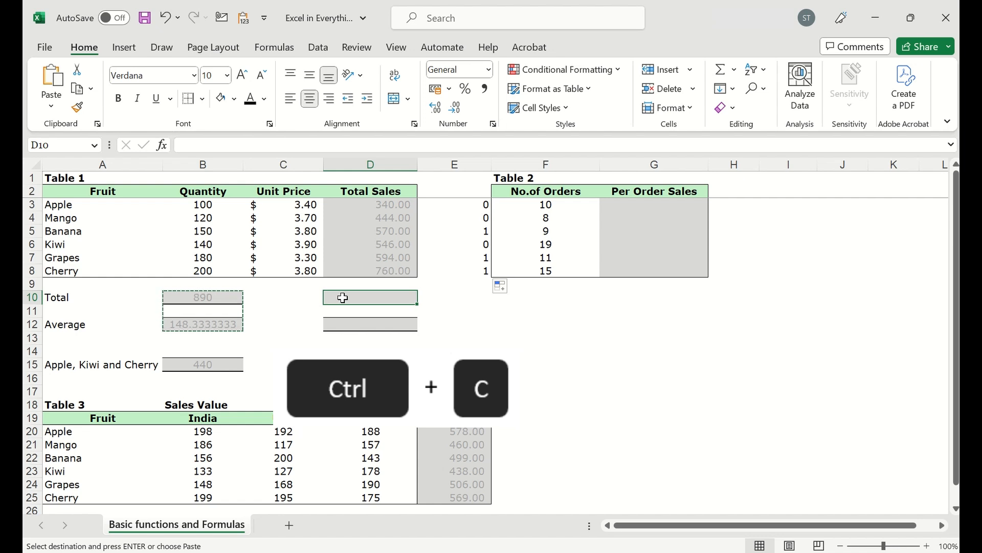
{"action": "key", "text": "ctrl+v"}
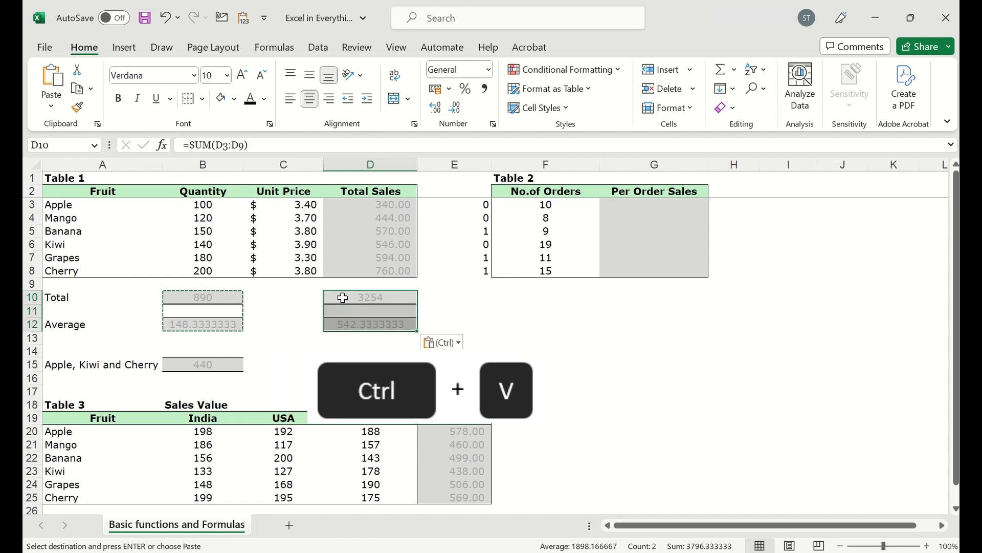
Inspect the pasted SUM formula in D10 and AVERAGE formula in D12 to check which ranges they reference
{"action": "left_click", "coordinate": [343, 297]}
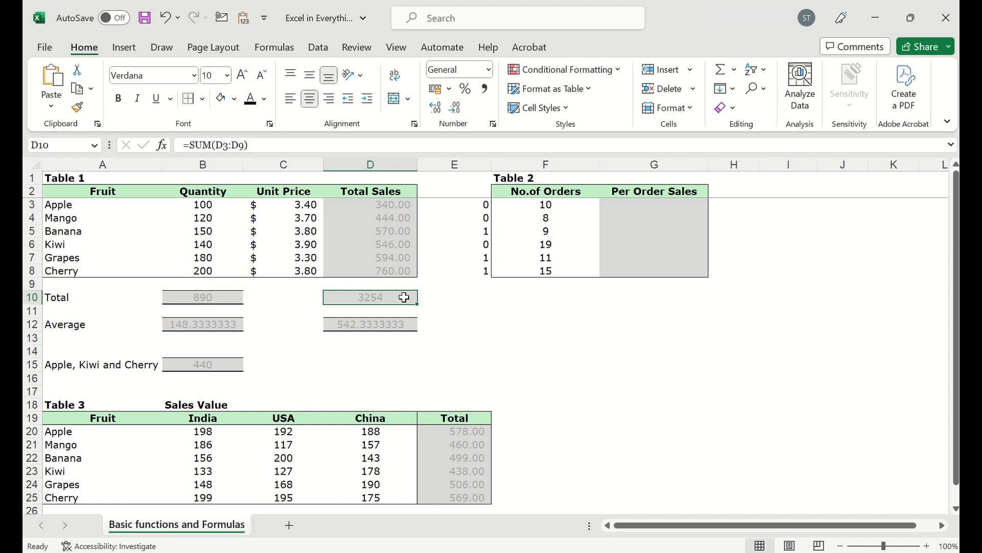
{"action": "double_click", "coordinate": [405, 297]}
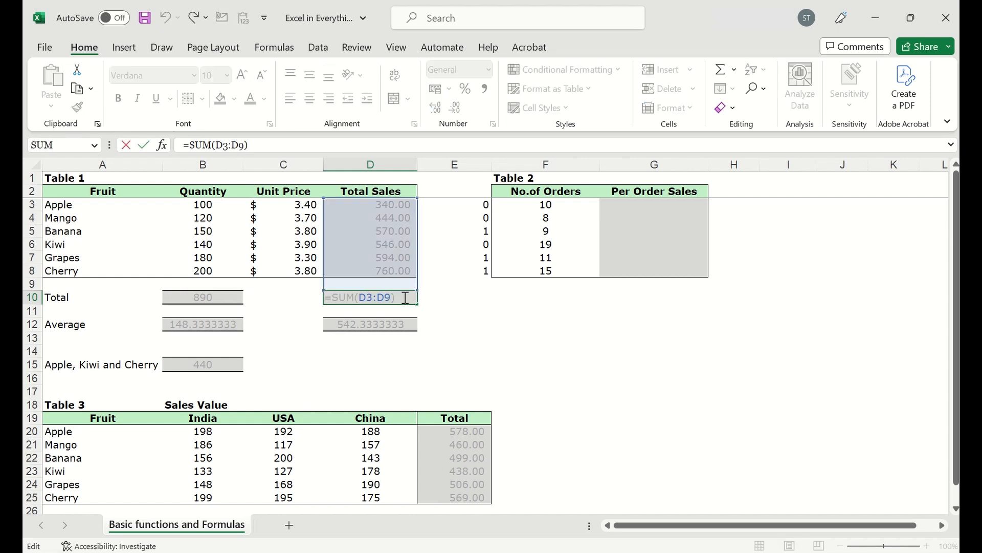
{"action": "key", "text": "F2"}
{"action": "key", "text": "Escape"}
{"action": "double_click", "coordinate": [379, 326]}
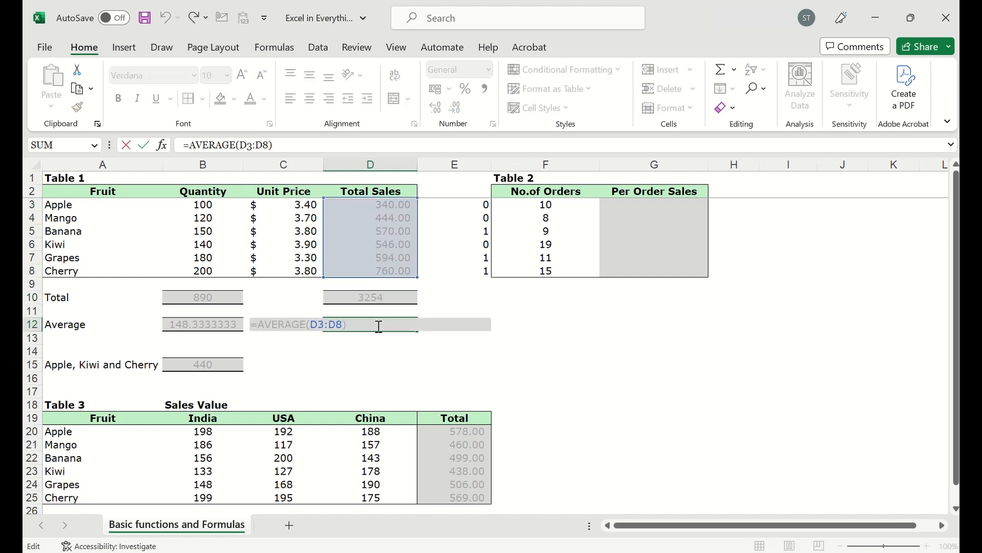
{"action": "key", "text": "Escape"}
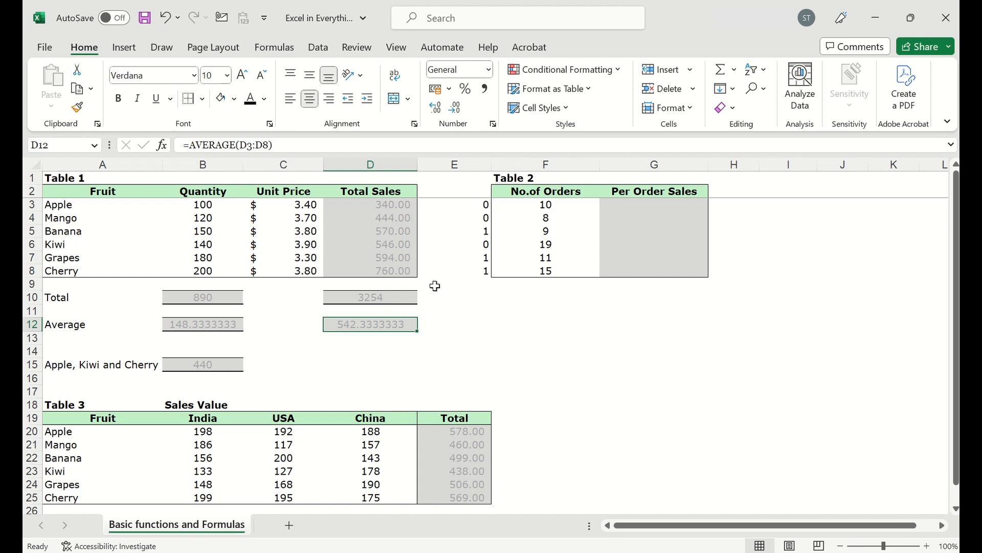
Calculate Apple's per order sales in G3 with =D3/F3, and inspect the cells the formula references
{"action": "left_click", "coordinate": [636, 206]}
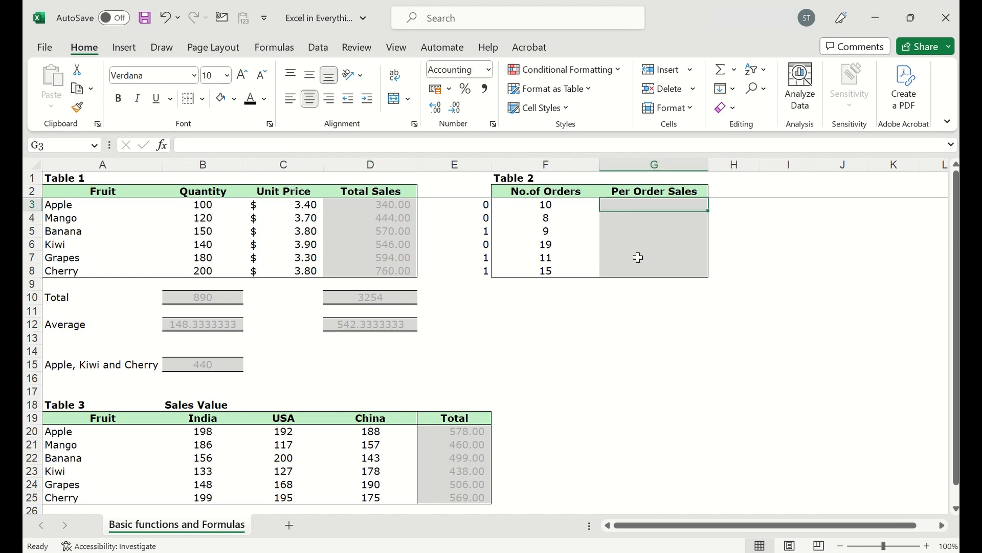
{"action": "left_click", "coordinate": [392, 204]}
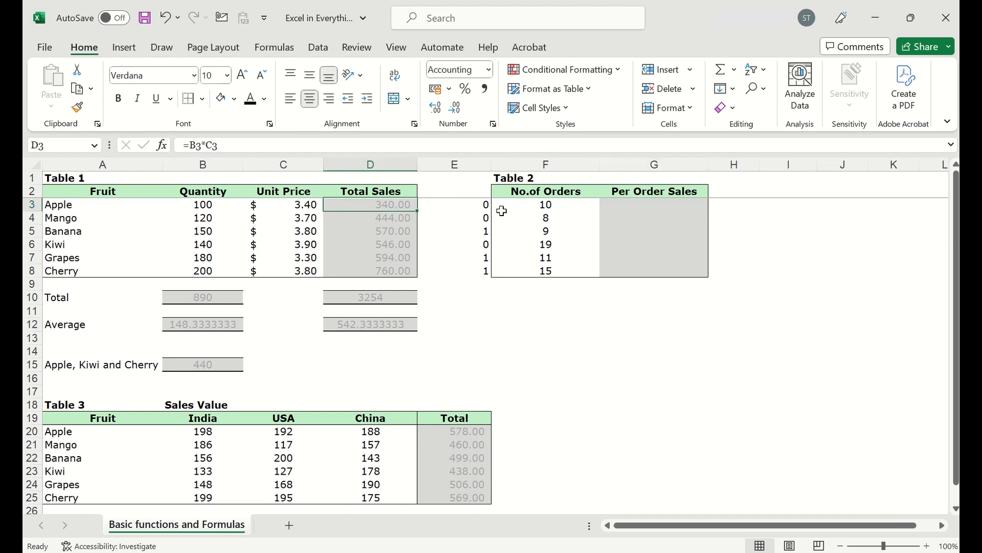
{"action": "left_click", "coordinate": [563, 208]}
{"action": "left_click", "coordinate": [626, 205]}
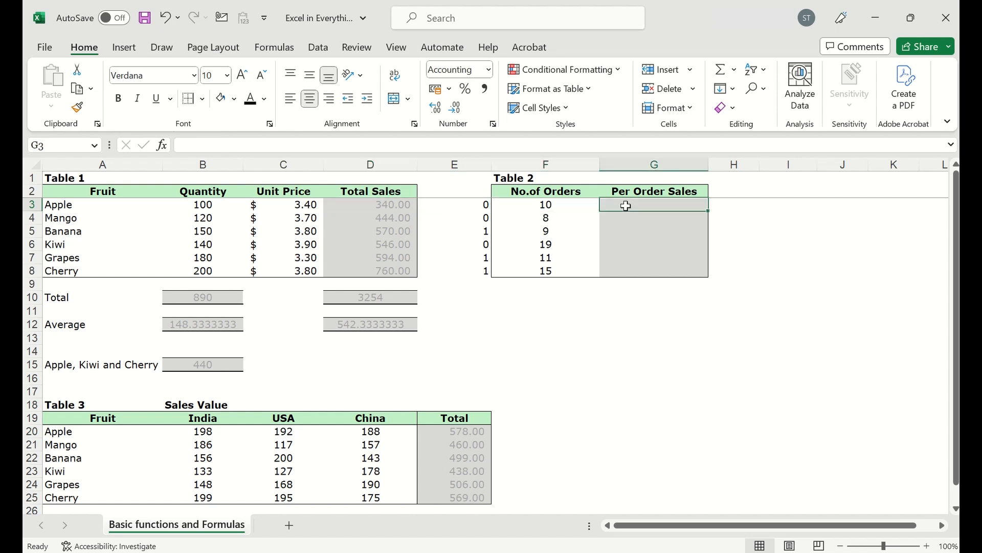
{"action": "type", "text": "="}
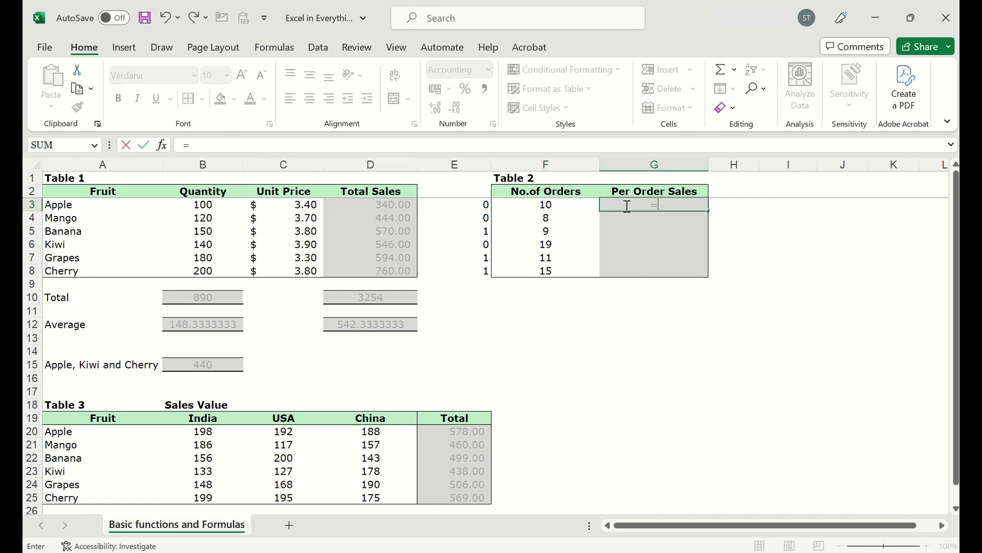
{"action": "left_click", "coordinate": [397, 204]}
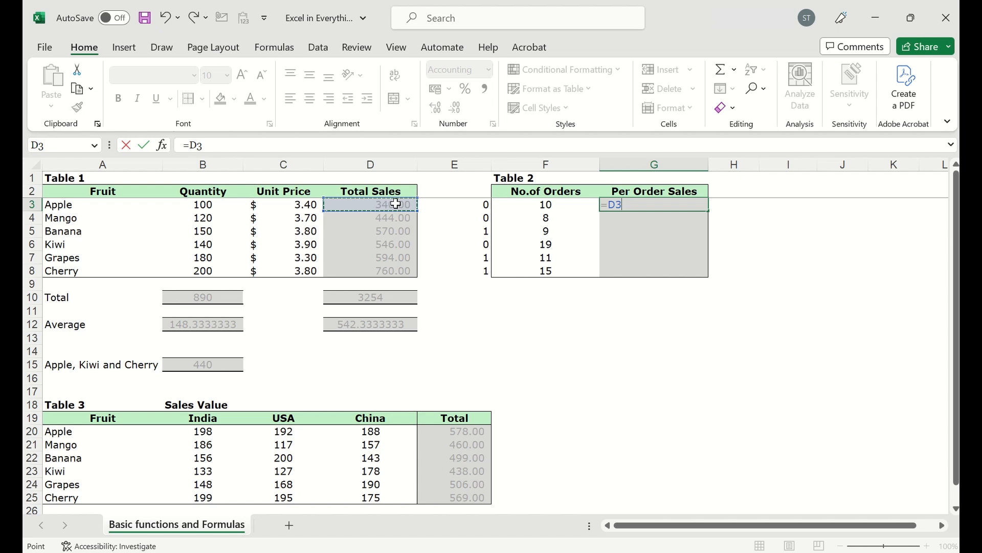
{"action": "type", "text": "/"}
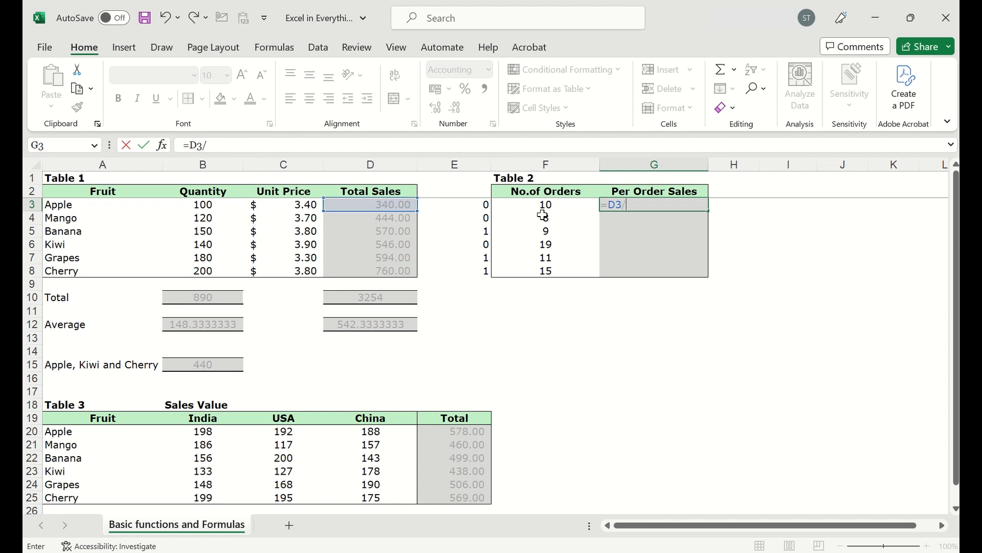
{"action": "left_click", "coordinate": [523, 204]}
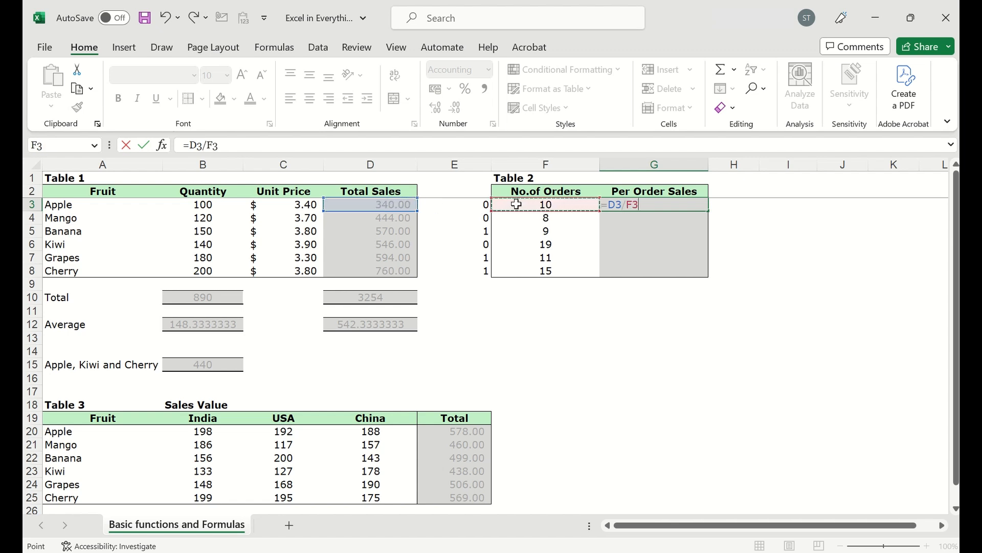
{"action": "key", "text": "Return"}
{"action": "left_click", "coordinate": [661, 205]}
{"action": "double_click", "coordinate": [660, 205]}
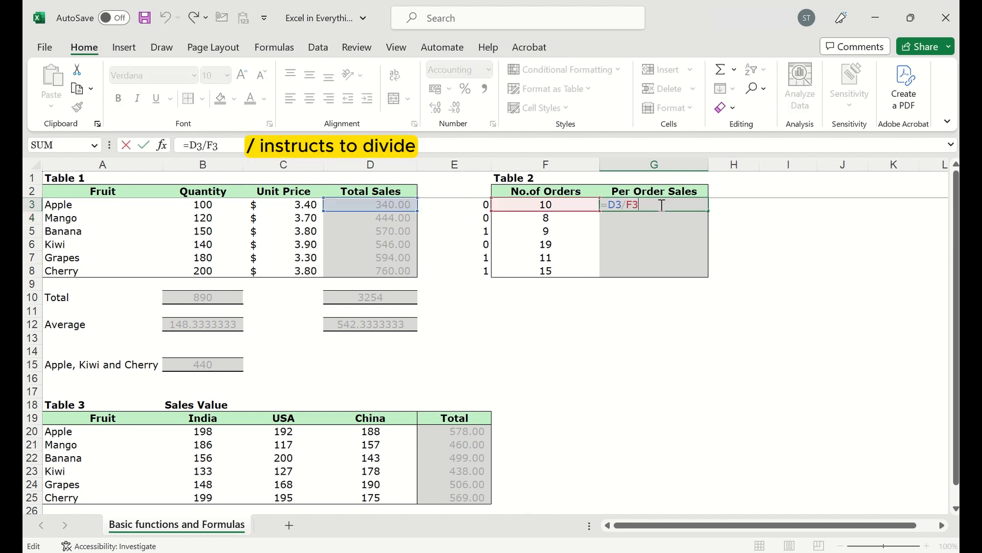
{"action": "key", "text": "Escape"}
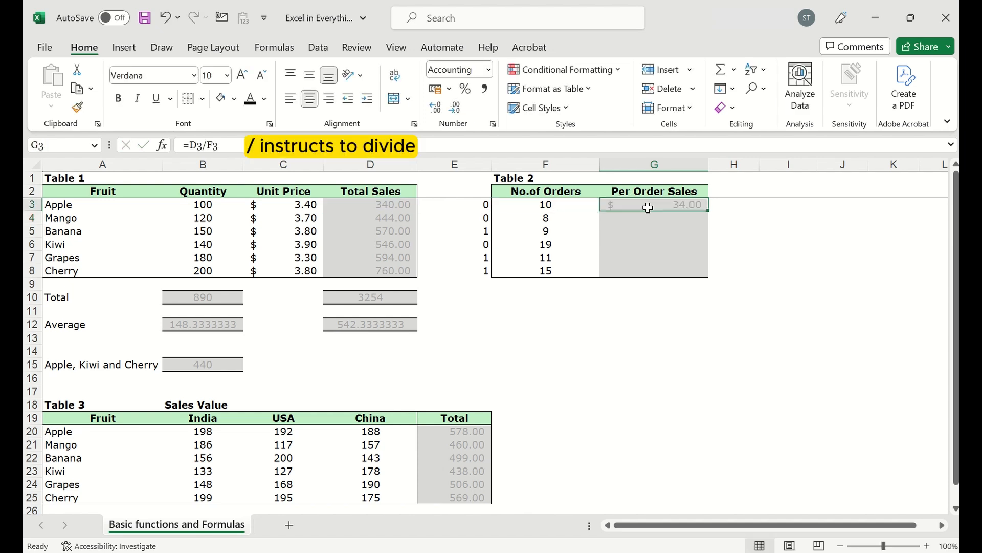
Copy the G3 division formula down through G8 using the Fill Without Formatting option
{"action": "double_click", "coordinate": [709, 211]}
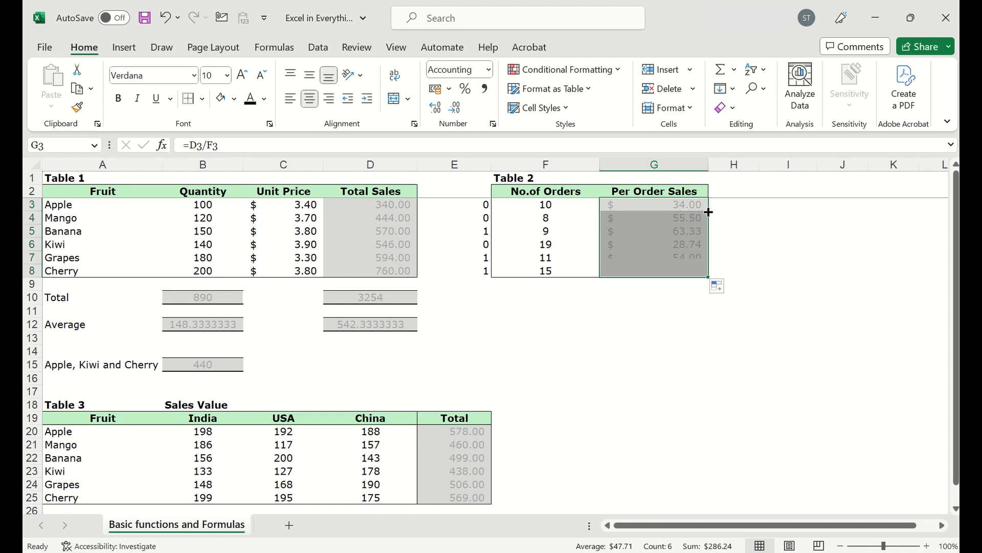
{"action": "left_click", "coordinate": [721, 290]}
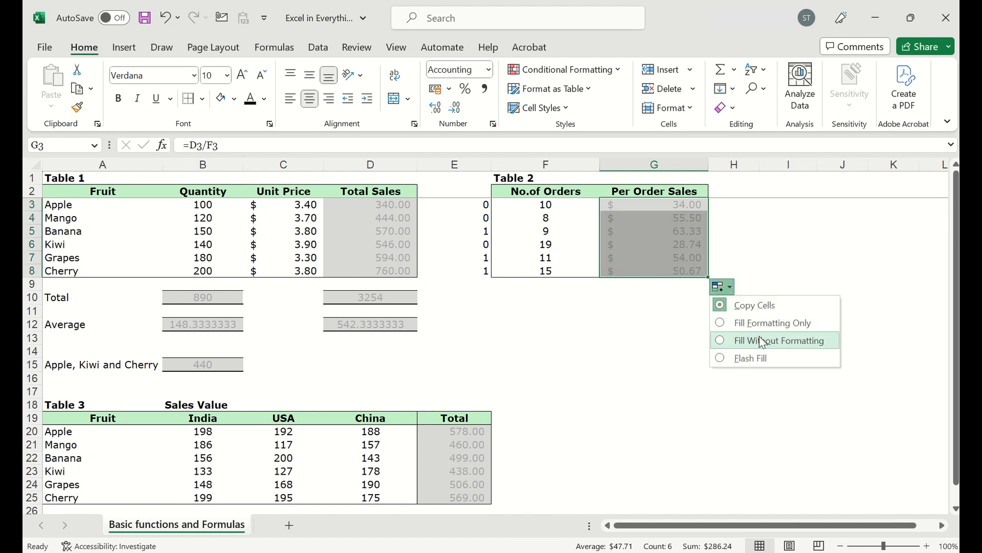
{"action": "left_click", "coordinate": [763, 341]}
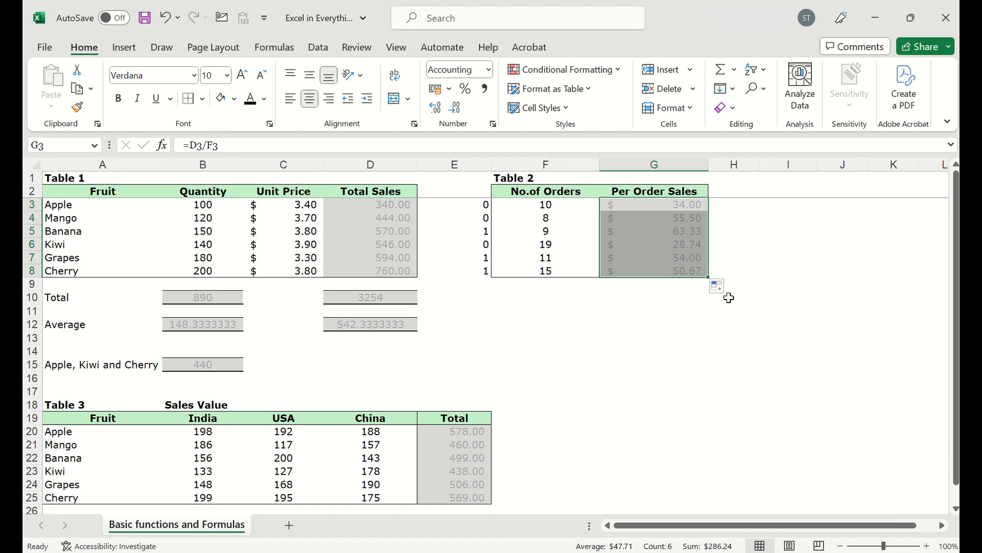
{"action": "left_click", "coordinate": [692, 295]}
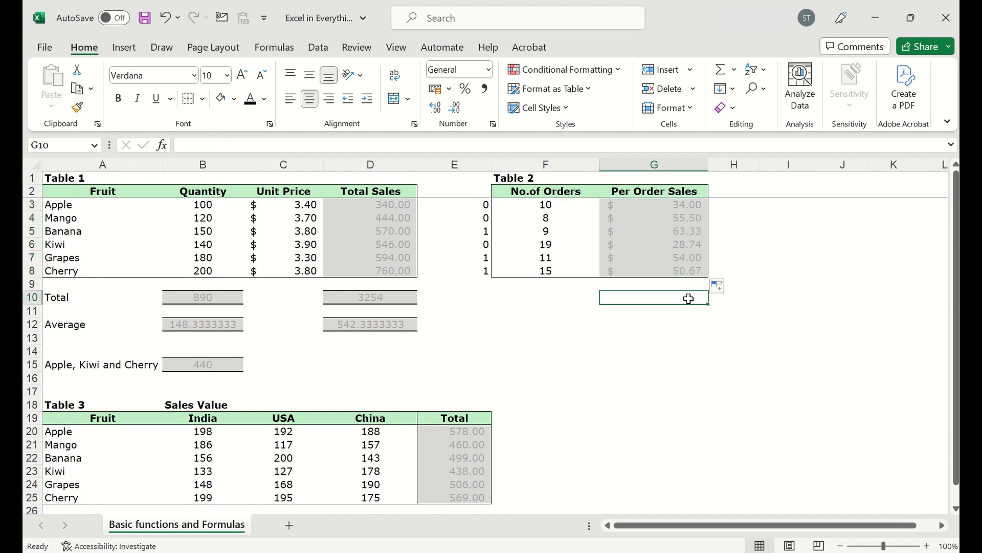